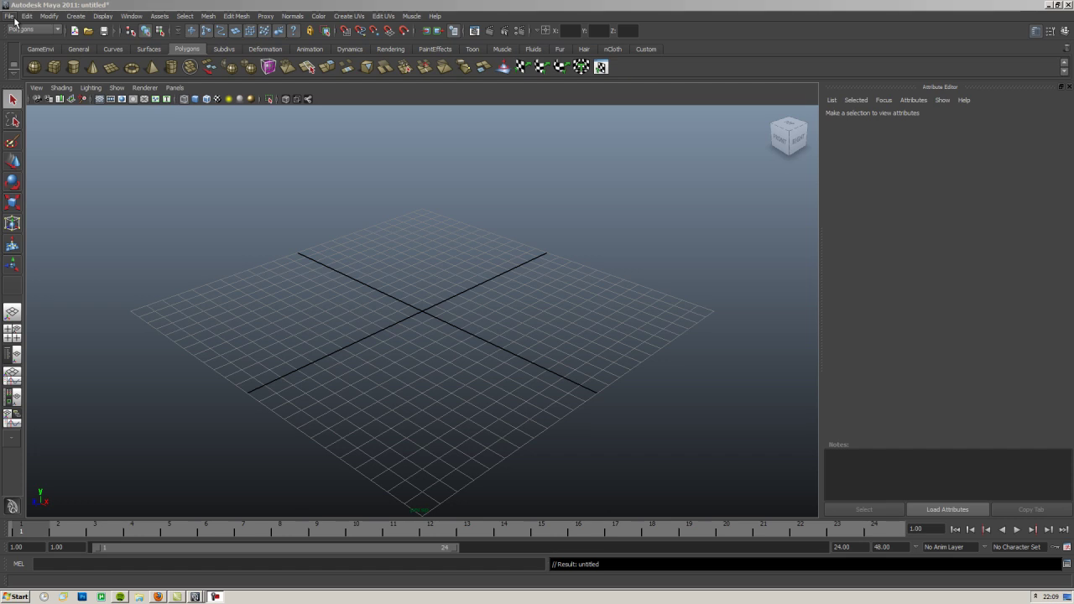
Step: Create a polygon plane at the origin and scale it up across the grid
click(74, 16)
mouse_move(123, 45)
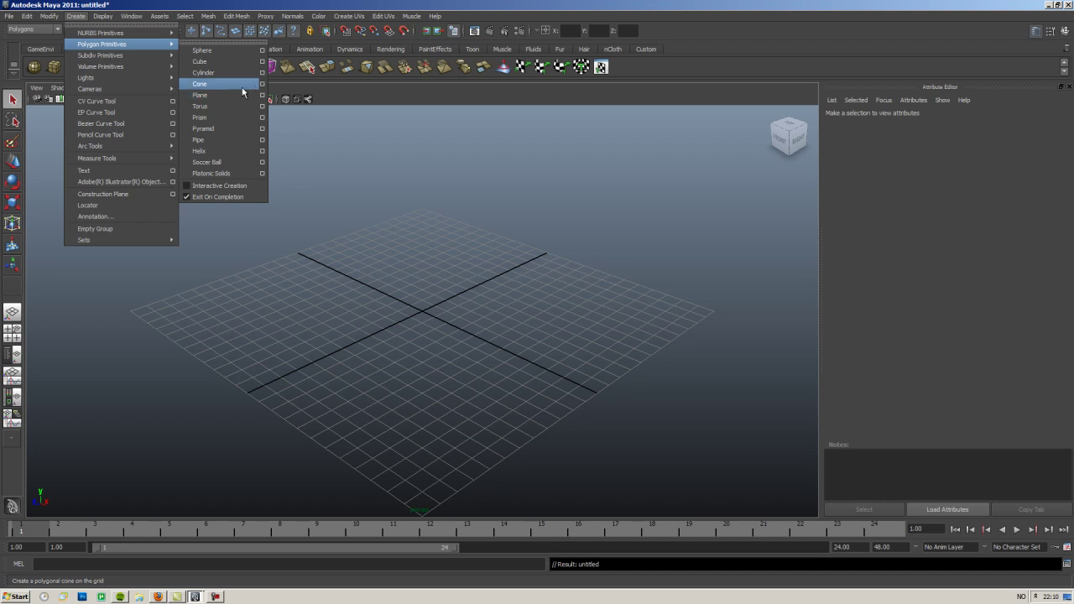
click(220, 99)
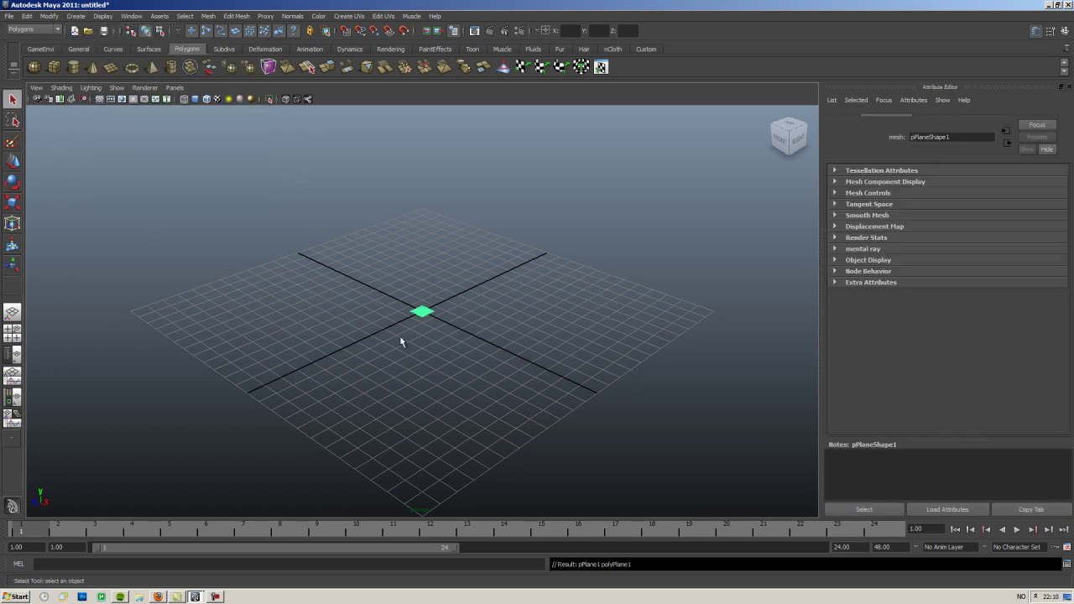
key(r)
drag(428, 313, 576, 307)
Step: Inspect polyPlane1's construction settings, showing 50 × 50 subdivisions, from a few view angles
mouse_move(439, 377)
alt+mouse_down()
mouse_move(494, 386)
mouse_move(448, 384)
alt+mouse_up()
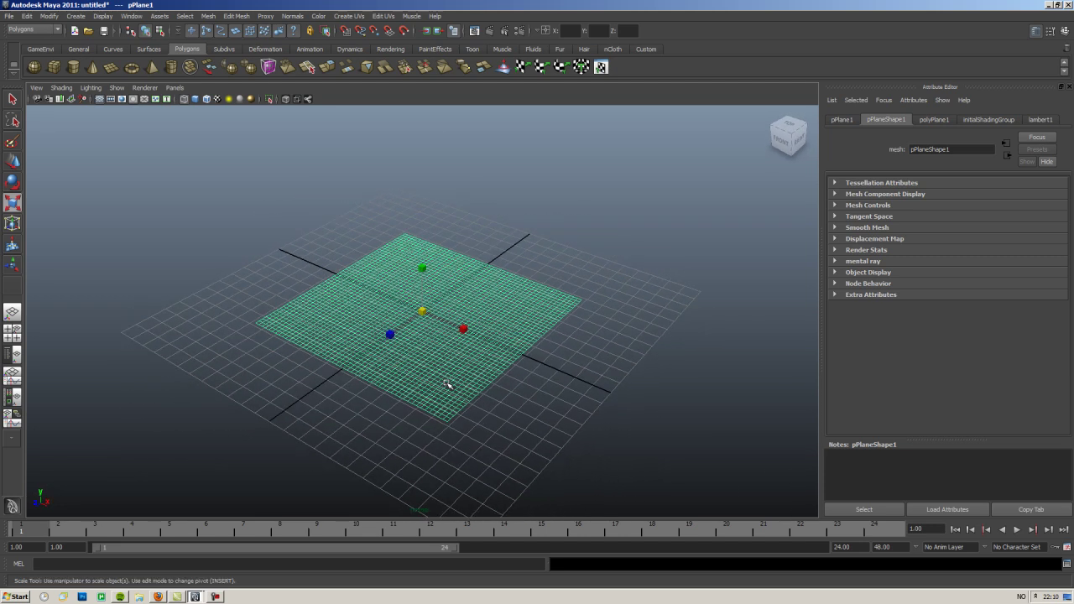
click(934, 119)
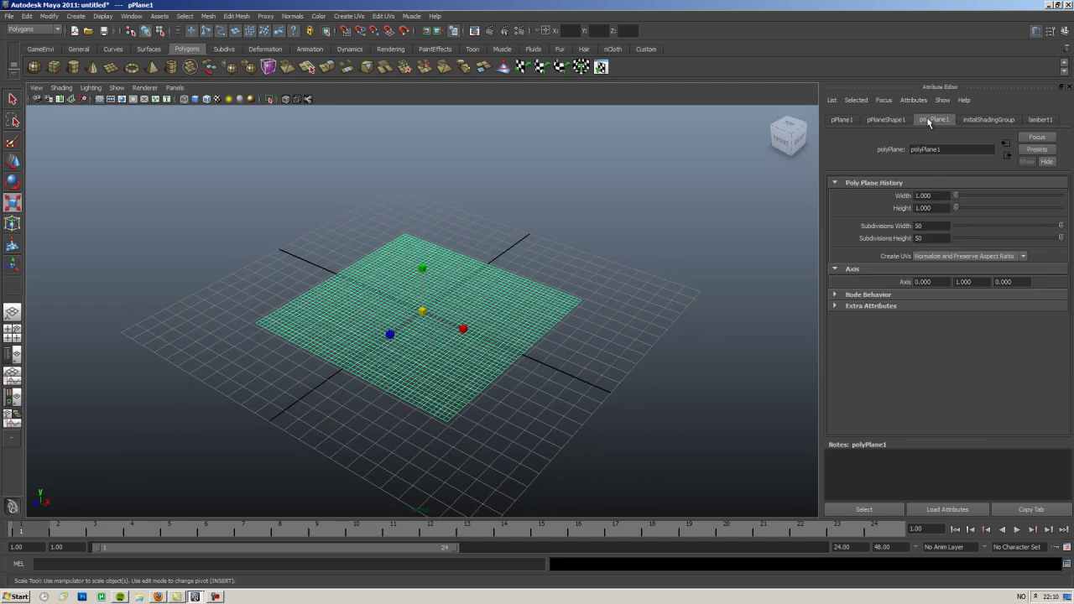
alt+drag(426, 319, 415, 318)
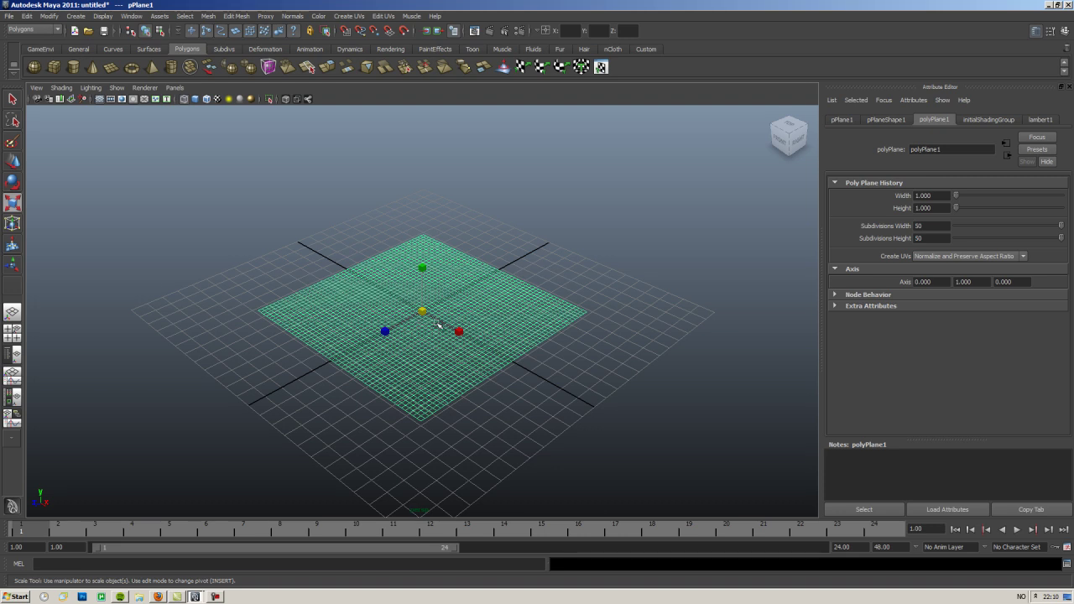
alt+drag(428, 345, 449, 255)
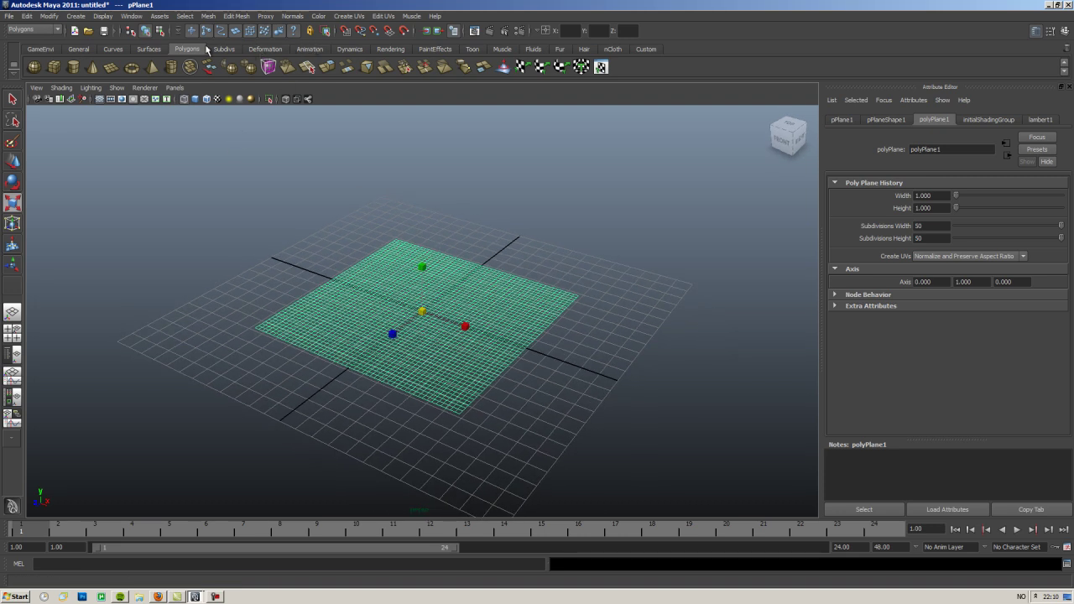
Step: Open the Hypershade from Window > Rendering Editors
click(132, 16)
mouse_move(190, 44)
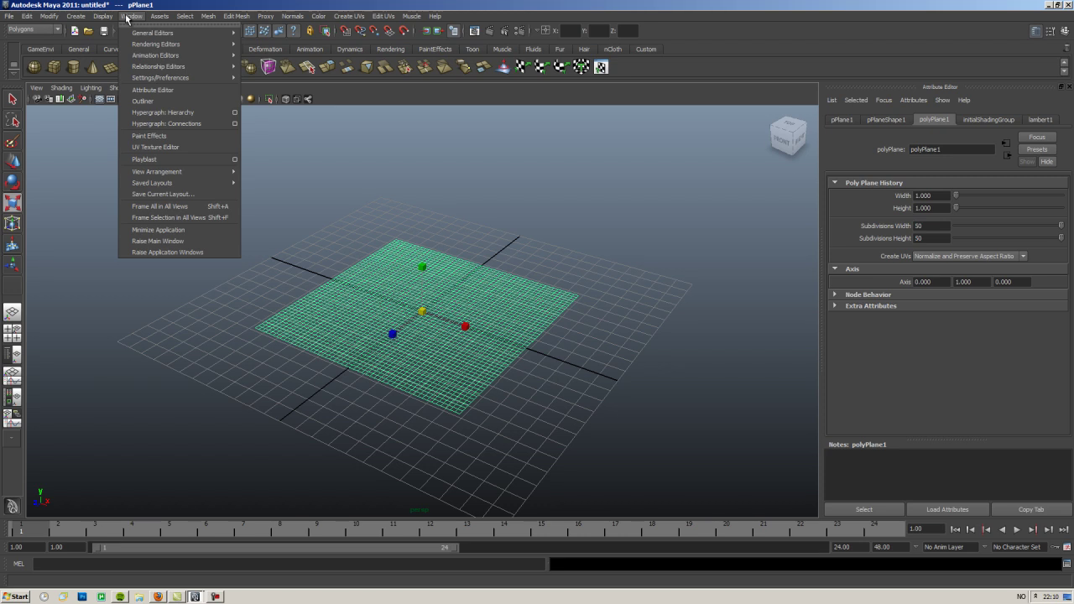
mouse_move(141, 46)
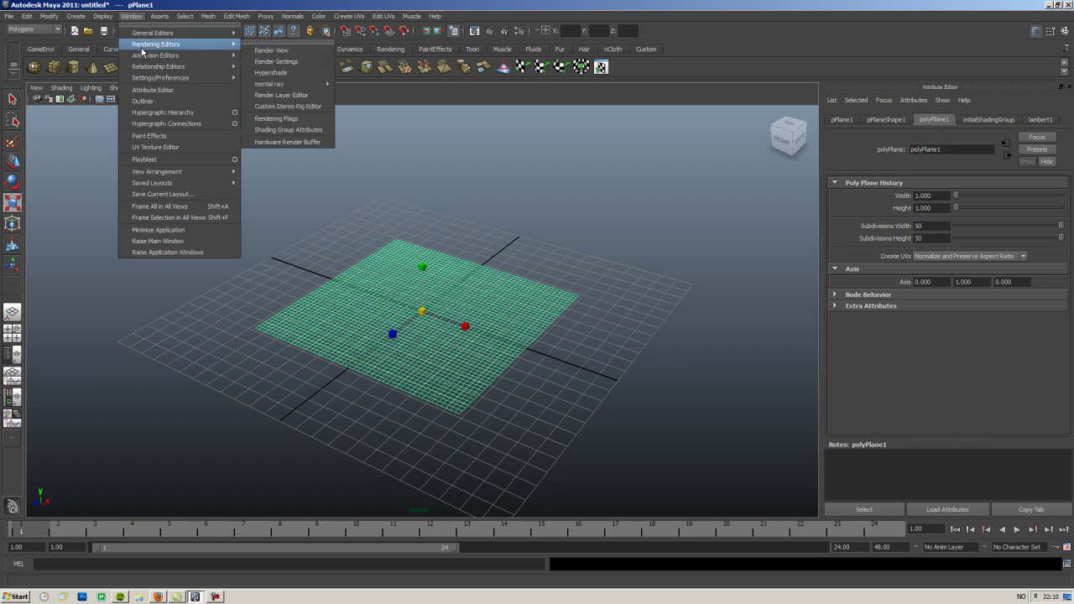
click(300, 74)
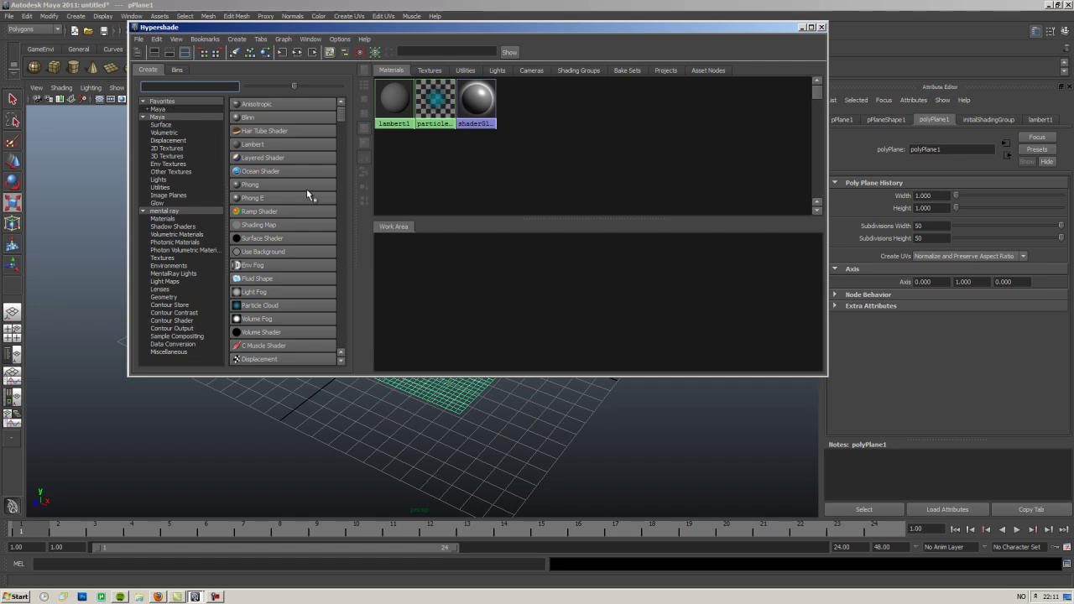
Step: Create a blinn1 material and, filtering the Create list by 'file', a file texture node
click(245, 119)
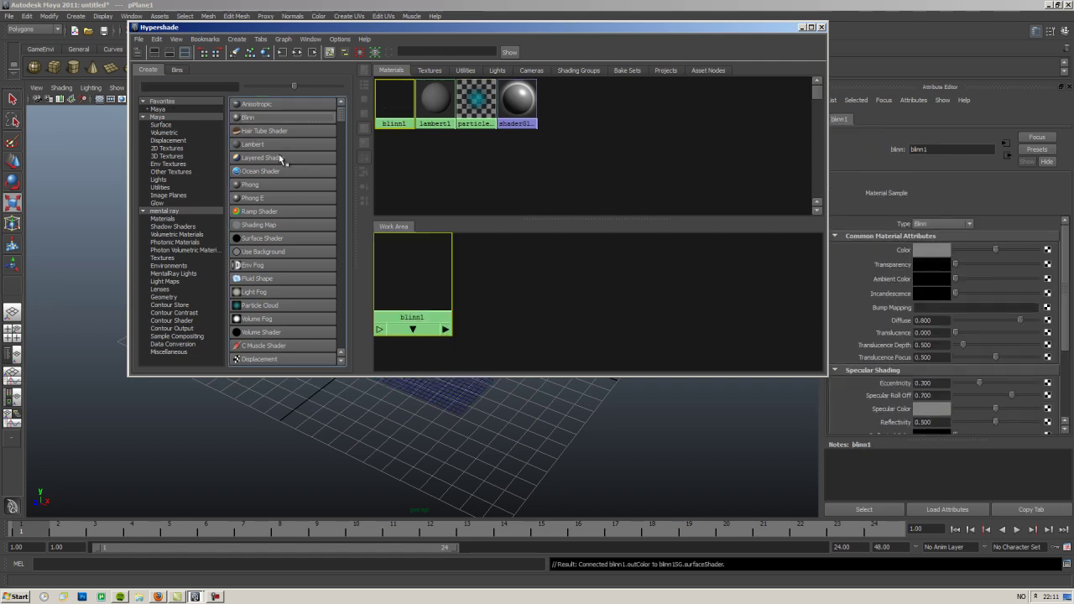
click(156, 88)
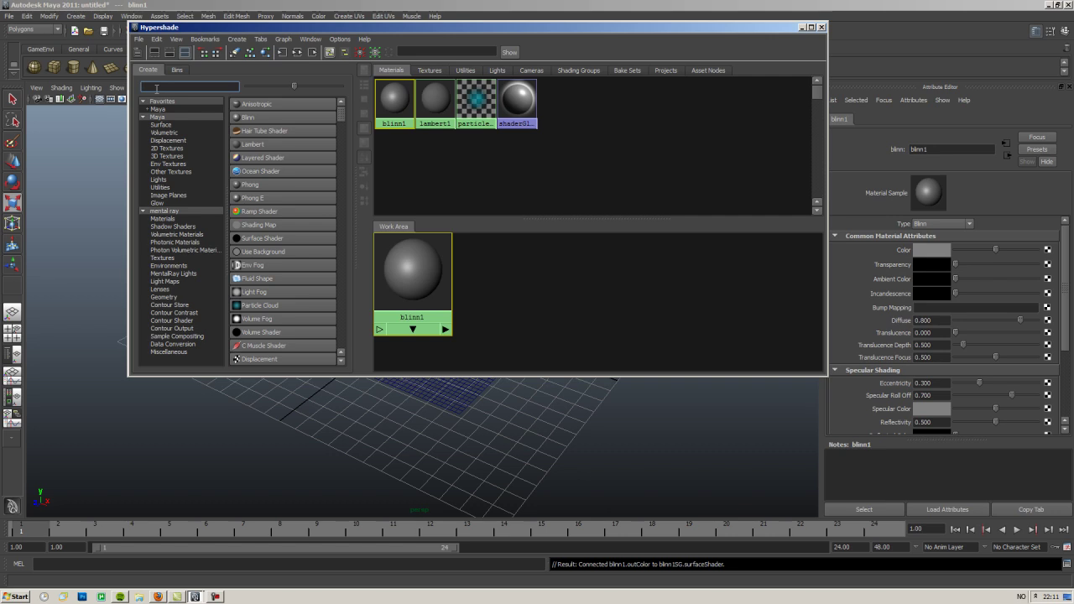
text(file)
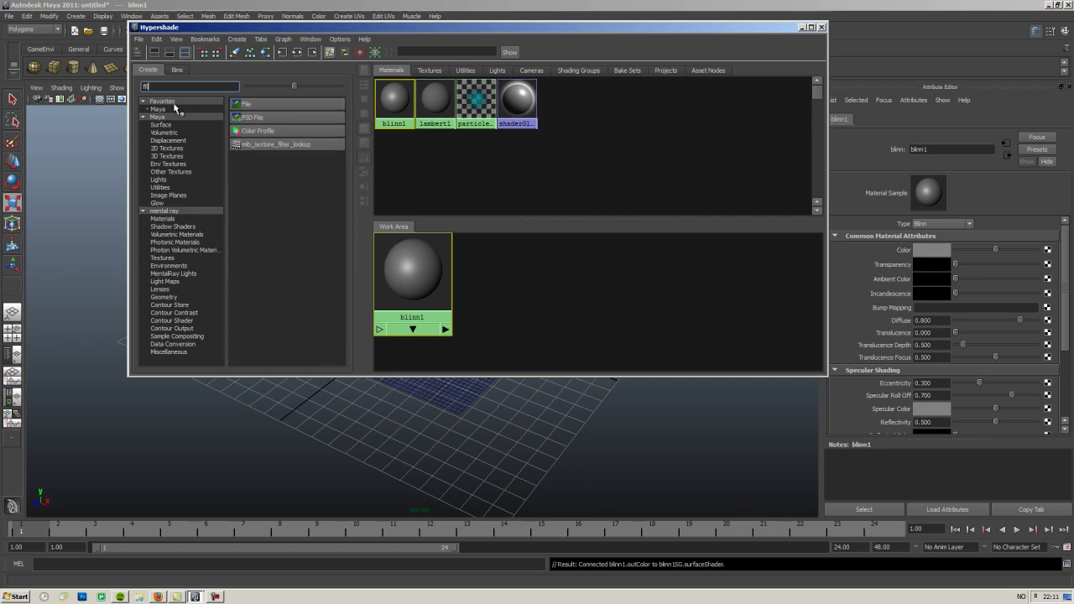
click(248, 106)
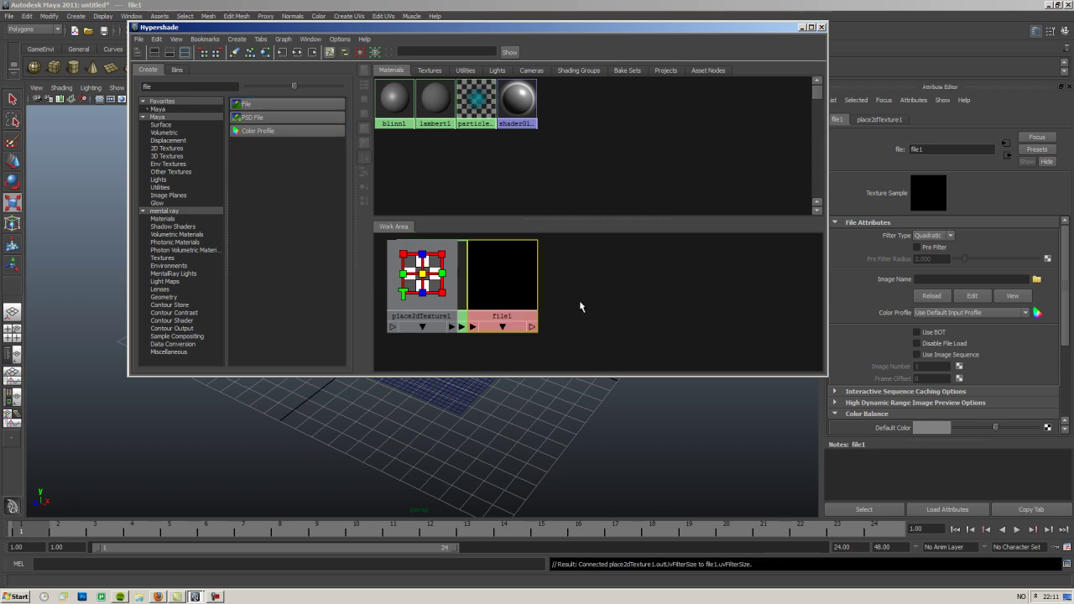
Step: Arrange file1 and blinn1 side by side in the Work Area
mouse_move(521, 296)
mouse_down()
mouse_move(394, 296)
mouse_move(566, 304)
mouse_move(538, 307)
mouse_up()
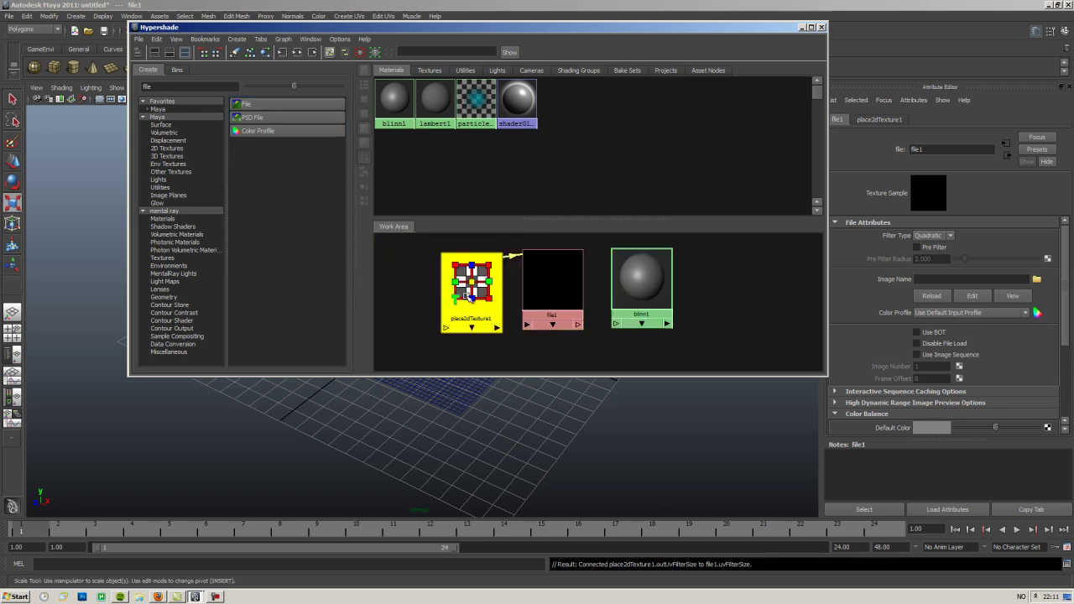
click(544, 288)
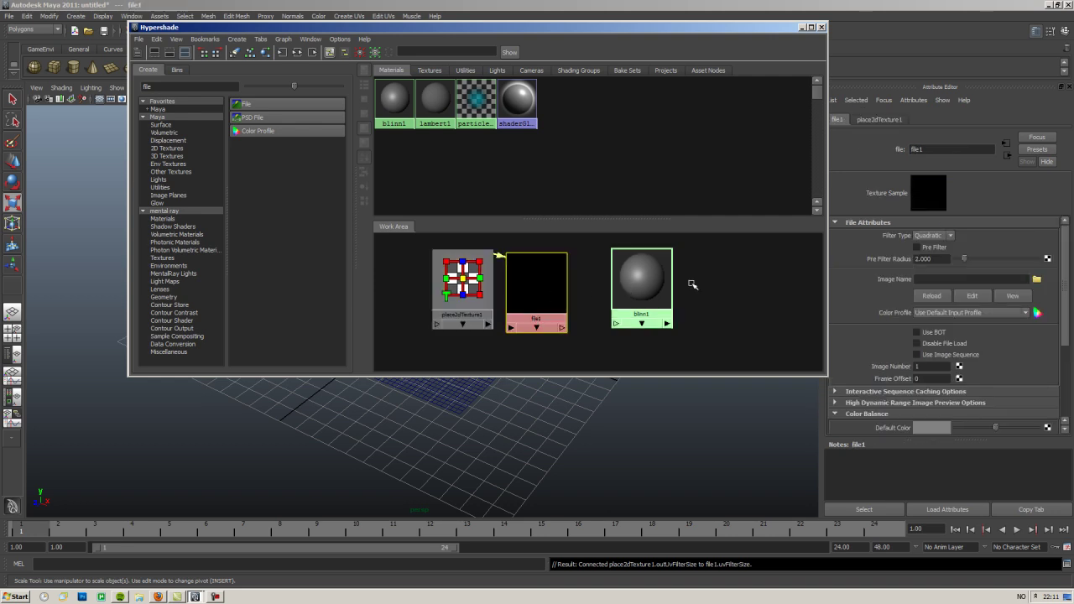
drag(642, 281, 715, 281)
click(546, 297)
drag(529, 292, 524, 285)
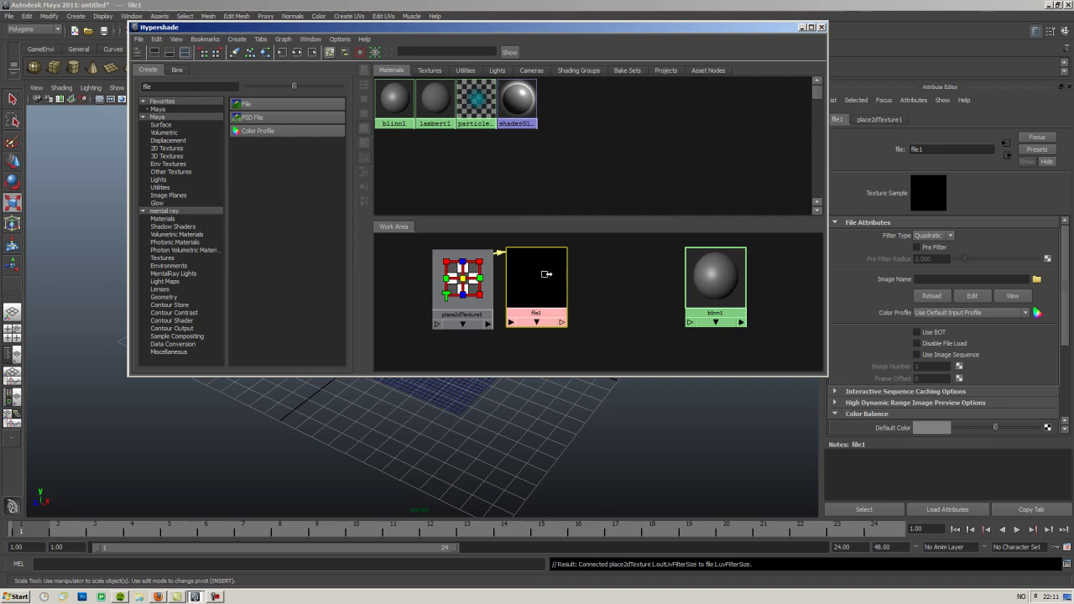
Step: Load Khashak-map.jpg from the Desktop as file1's image
click(1038, 279)
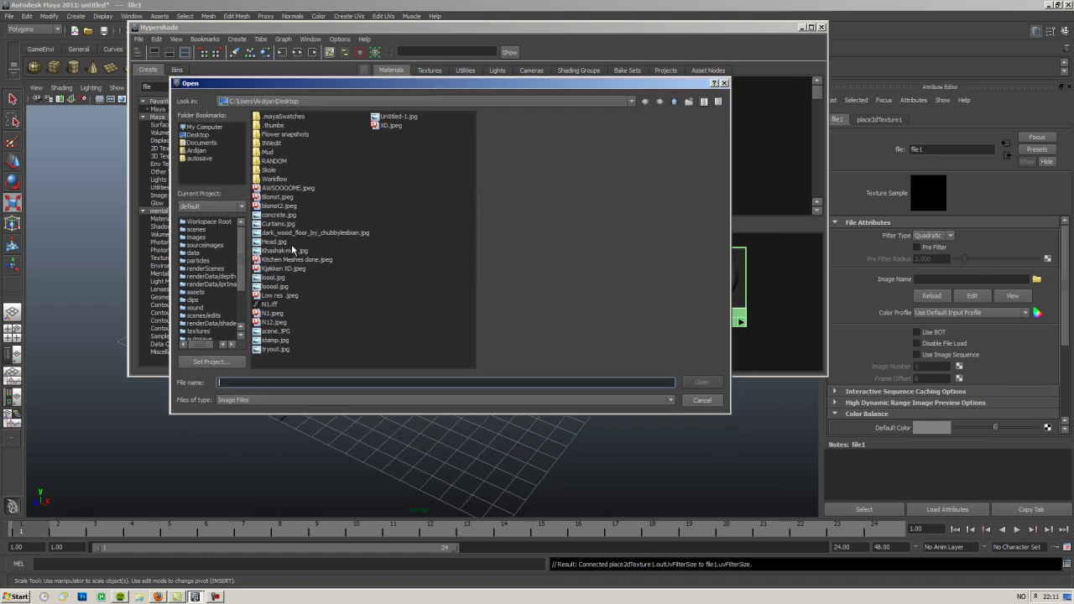
click(290, 251)
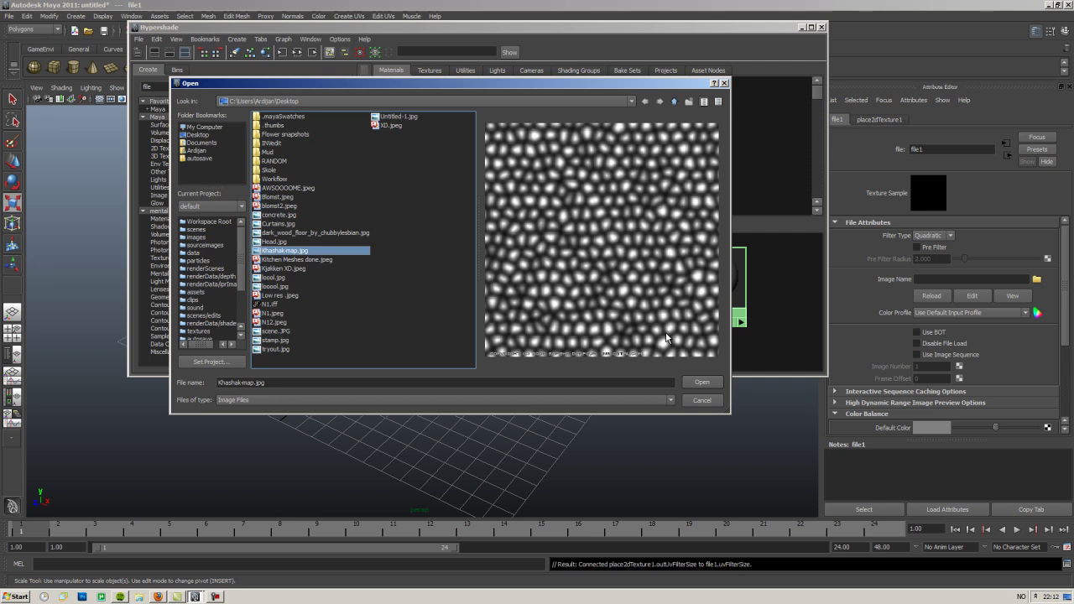
click(703, 384)
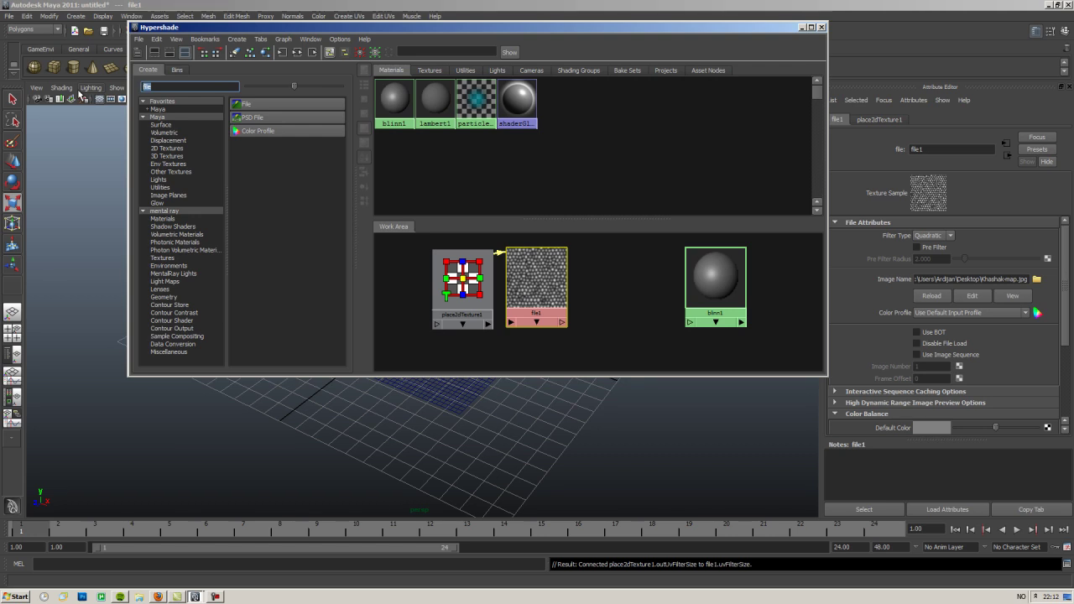
Step: Create displacementShader1 from the 'disp' filter and place it beside file1
key(BackSpace)
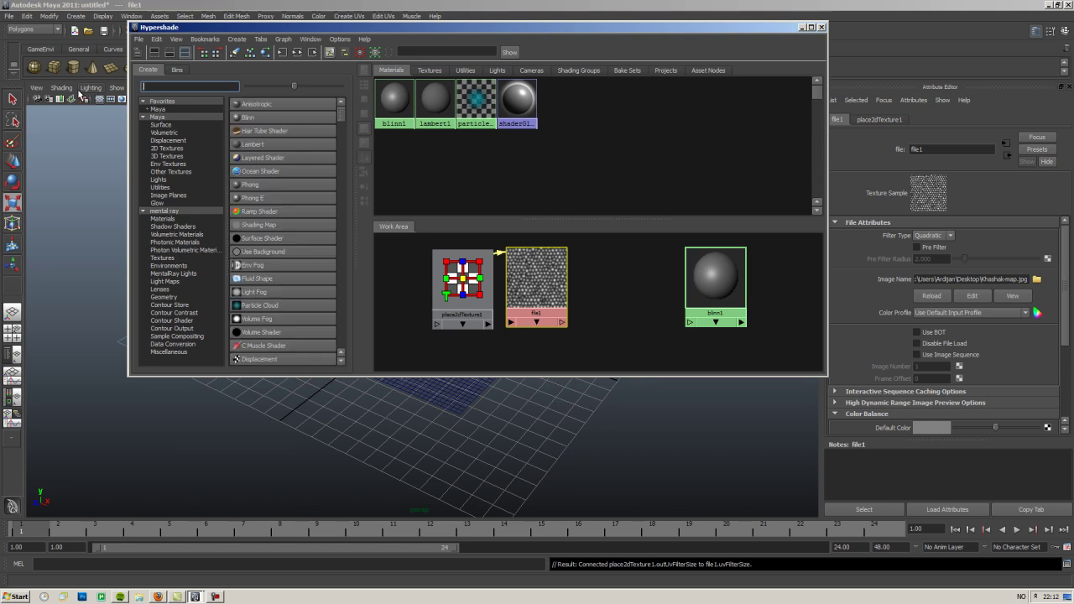
text(displ)
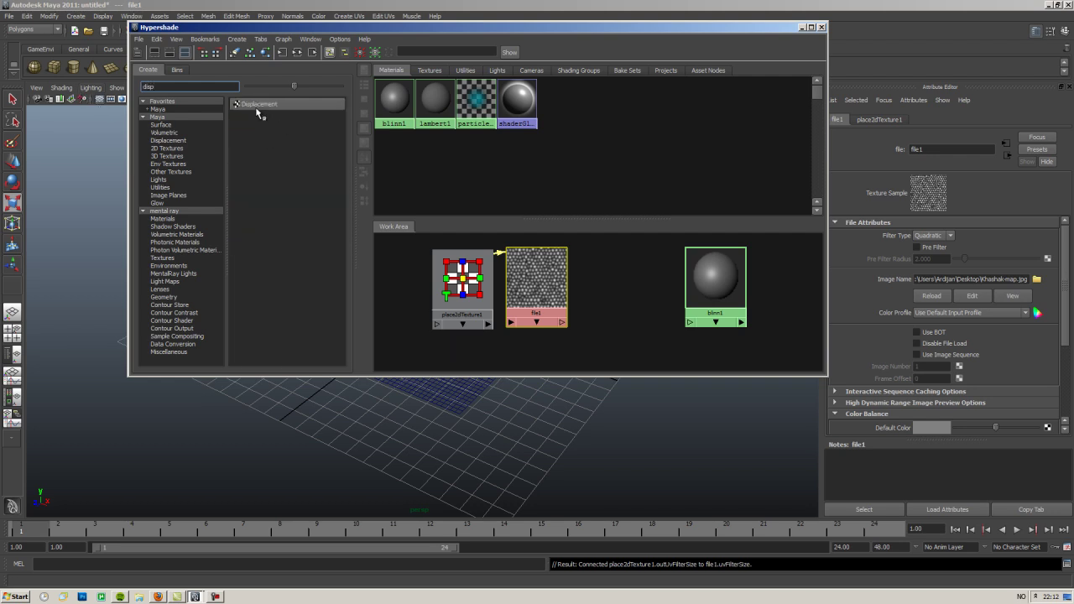
click(260, 104)
drag(405, 281, 615, 292)
Step: Connect file1's outAlpha to displacementShader1's displacement with the Default connection
click(536, 286)
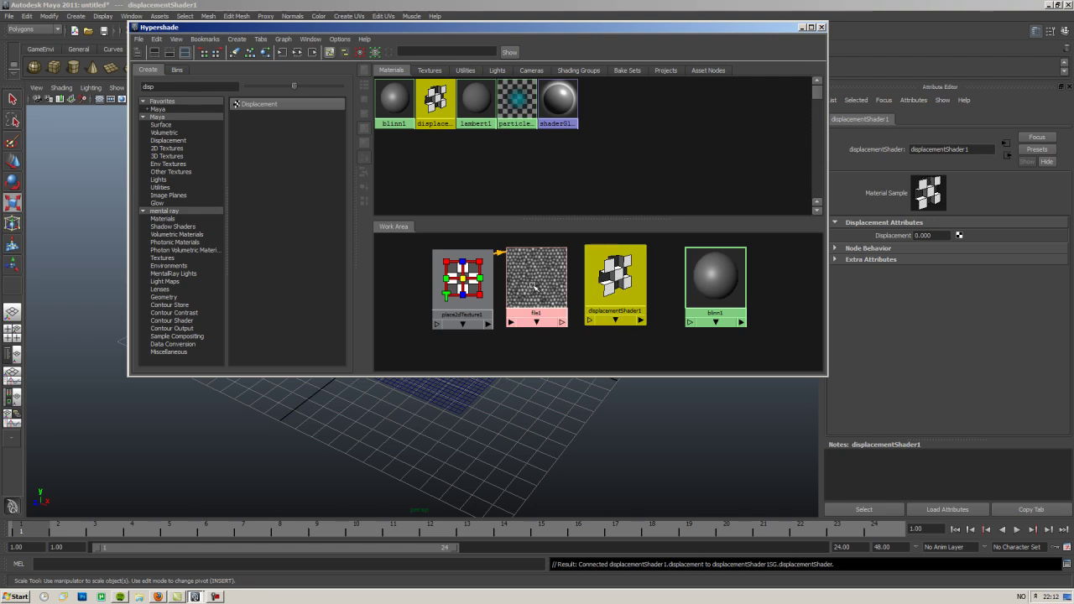
mouse_move(537, 290)
middle_down()
mouse_move(555, 290)
mouse_move(532, 287)
middle_up()
middle_drag(532, 287, 621, 285)
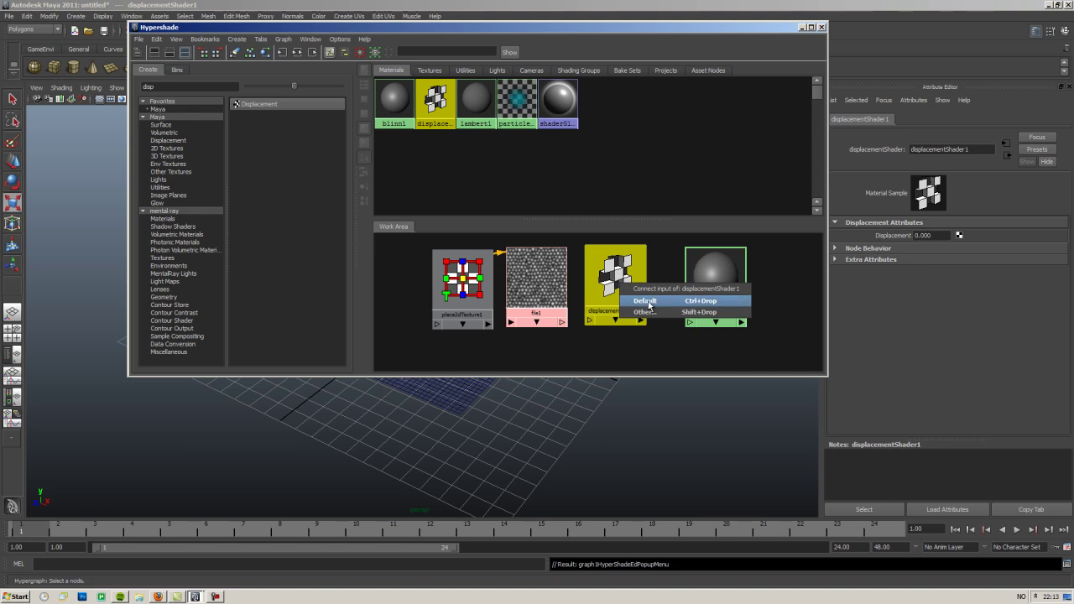
click(646, 301)
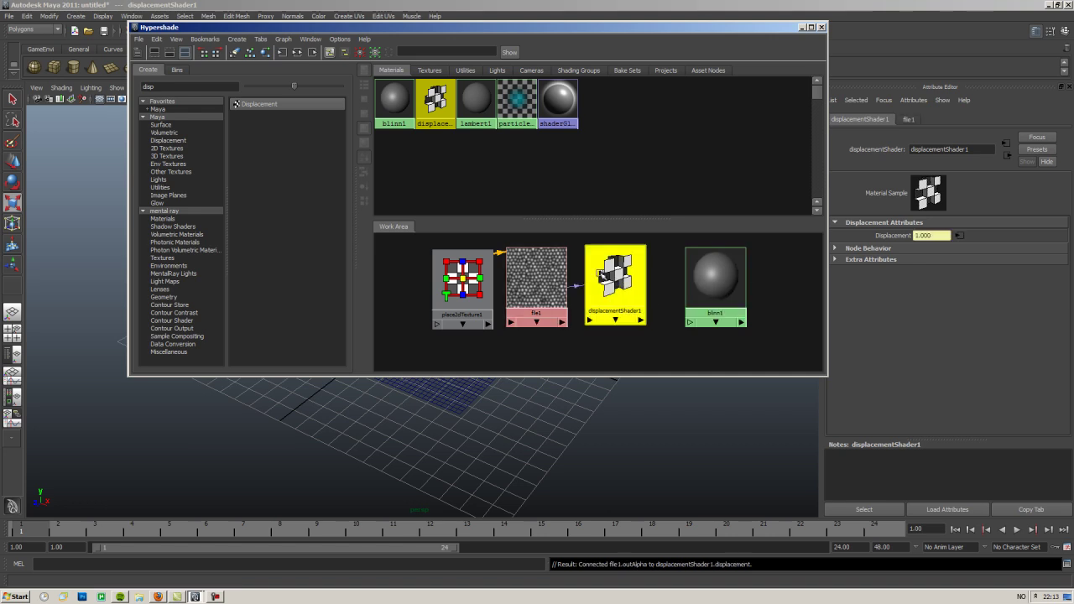
click(538, 274)
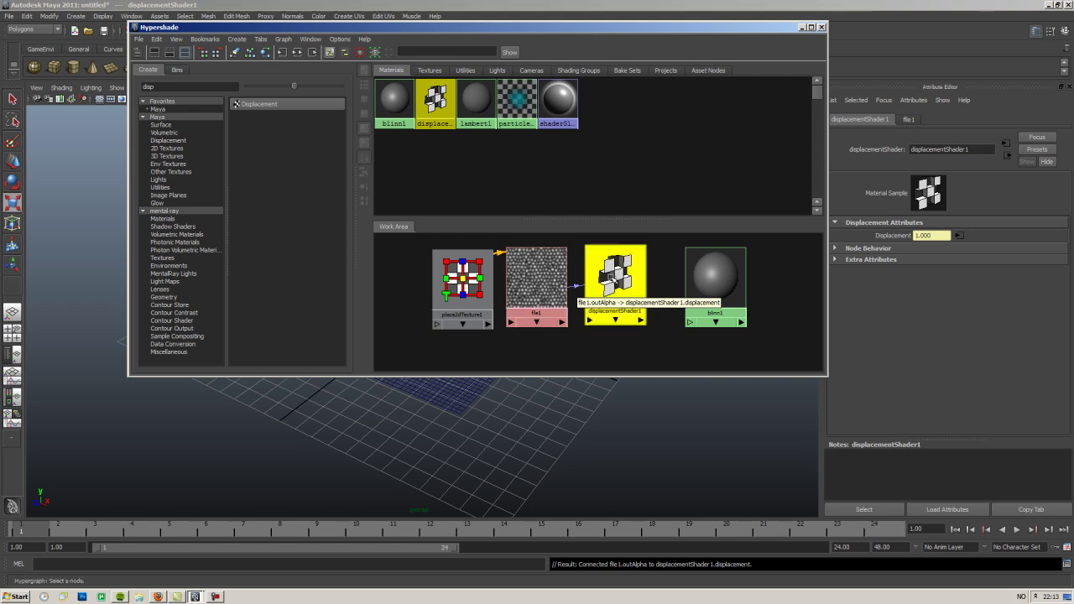
click(574, 282)
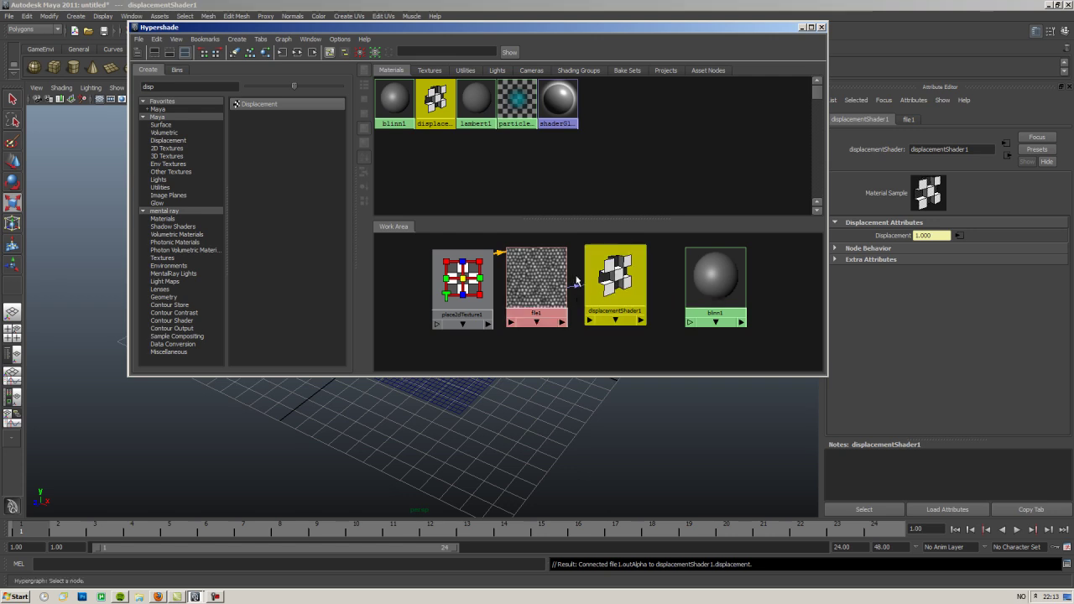
click(597, 279)
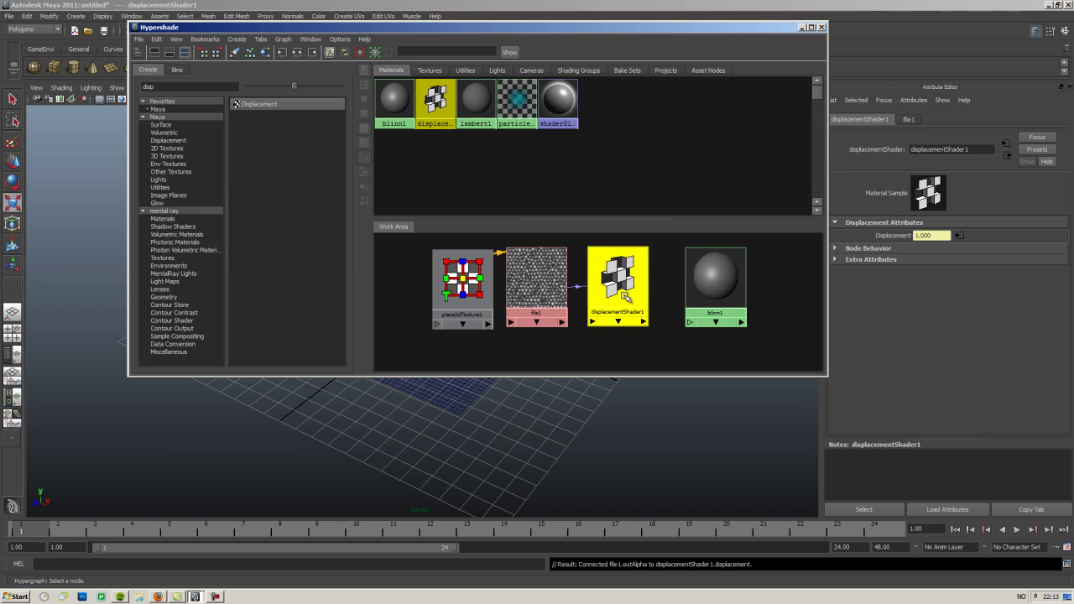
Step: Connect displacementShader1 to blinn1 as its displacement map
key(r)
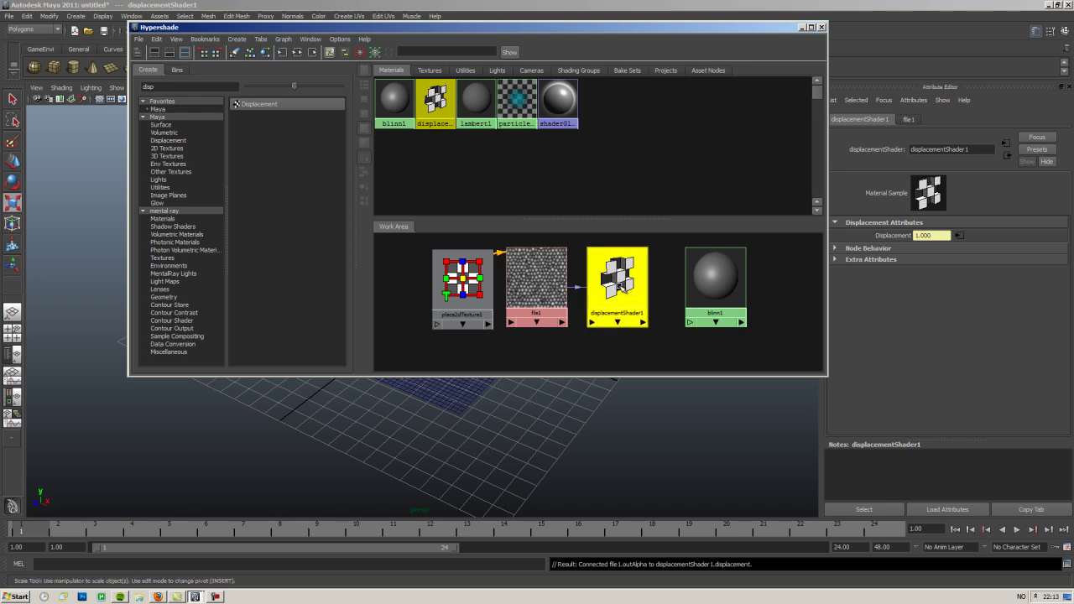
middle_drag(621, 287, 718, 282)
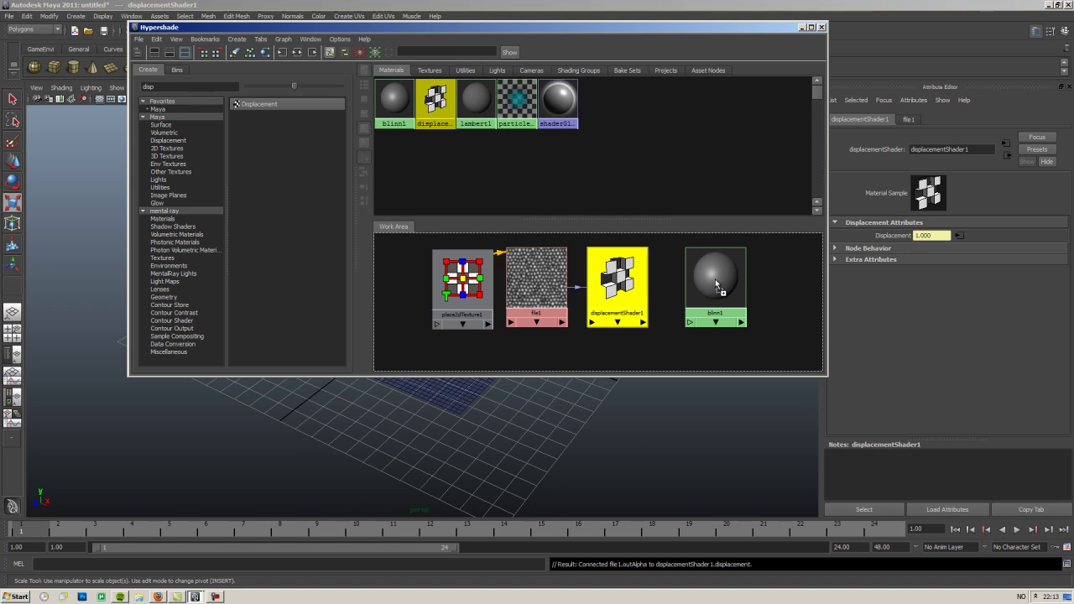
middle_drag(714, 278, 715, 280)
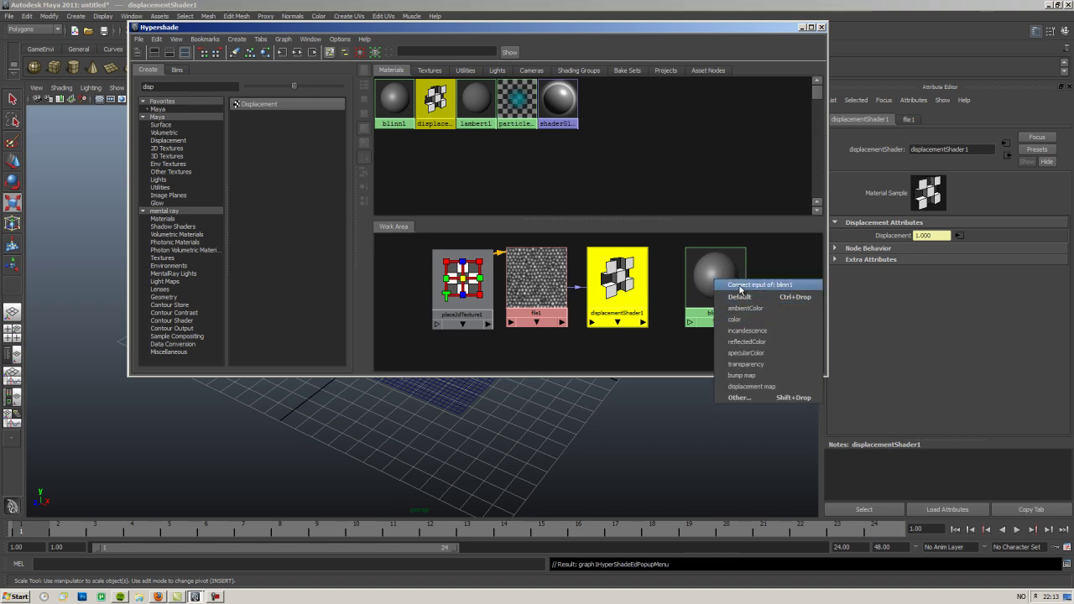
click(791, 386)
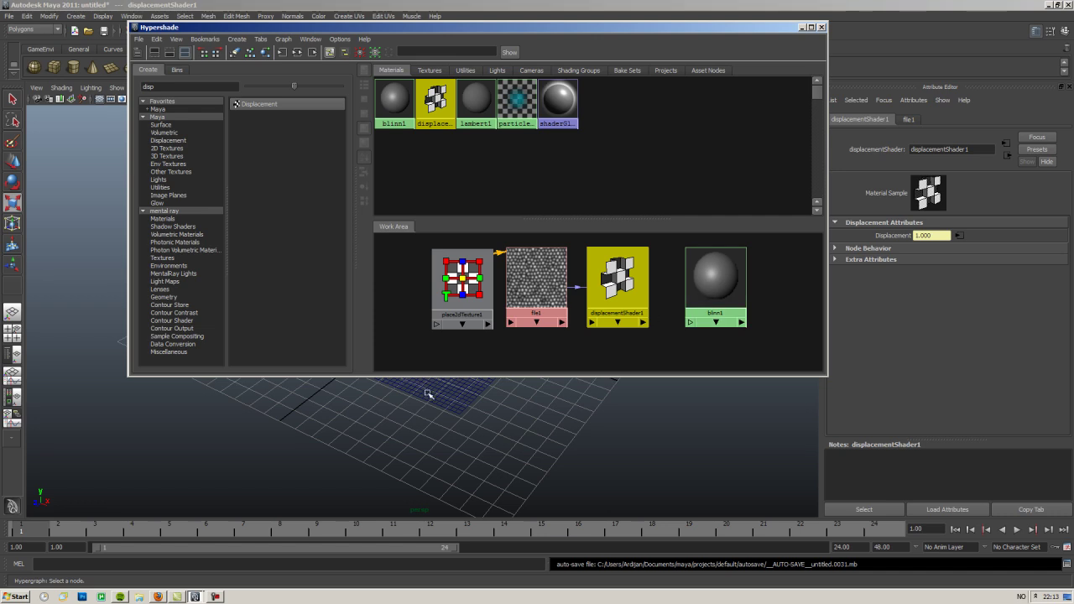
Step: Assign blinn1 to pPlane1, minimize Hypershade, and show pPlane1's transform attributes
right_drag(705, 292, 721, 290)
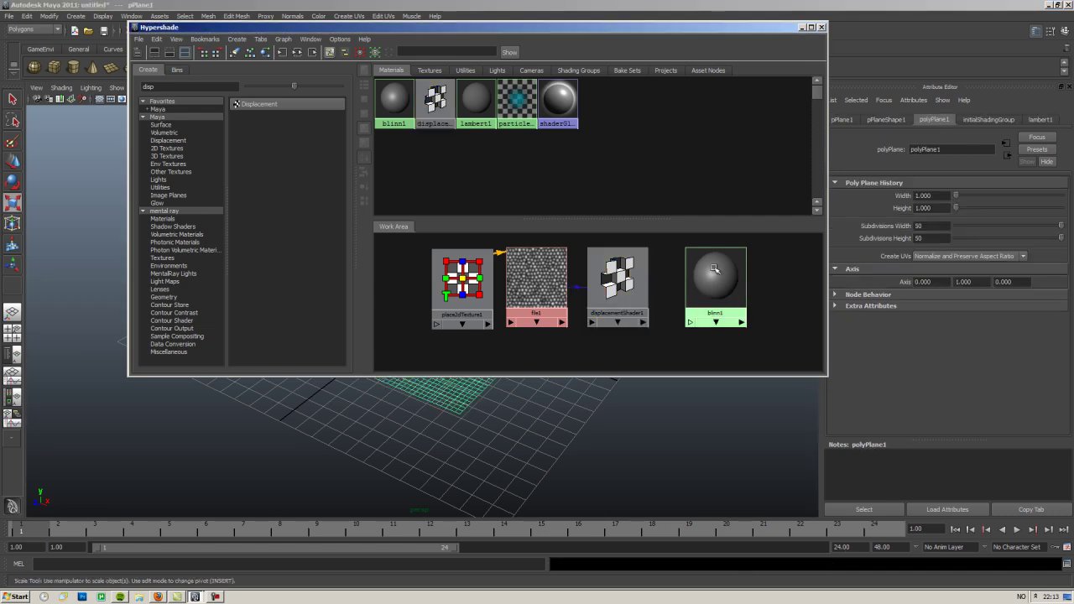
right_drag(714, 269, 714, 265)
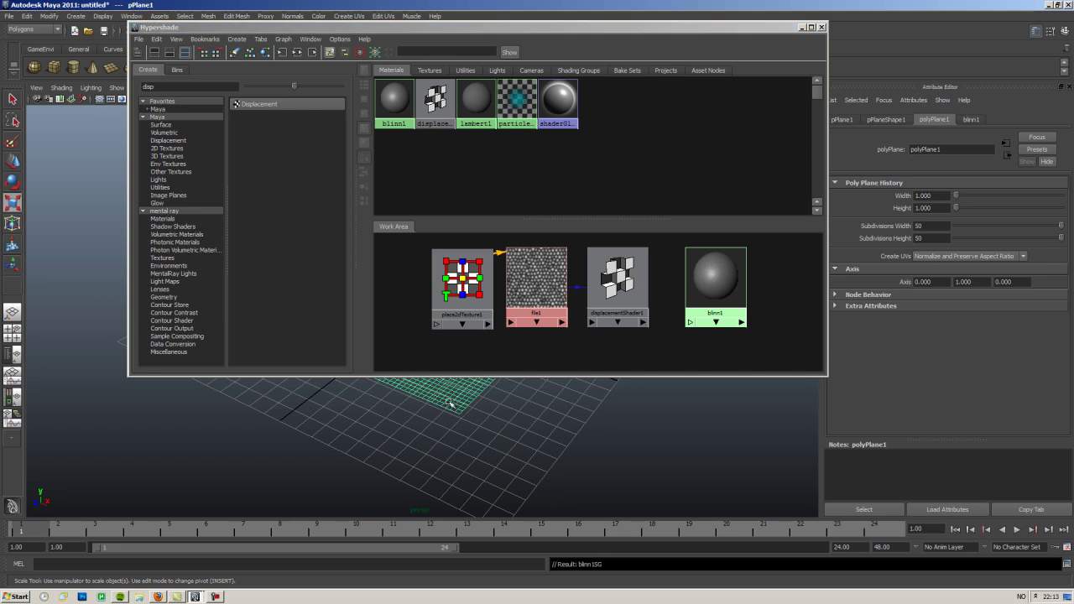
click(801, 28)
click(836, 122)
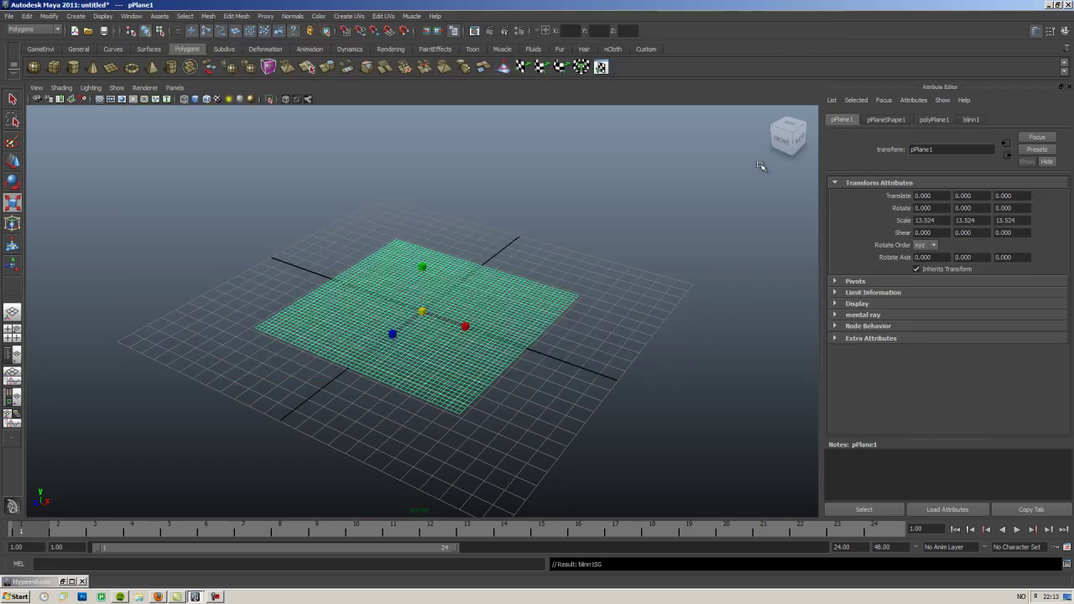
click(889, 121)
click(841, 122)
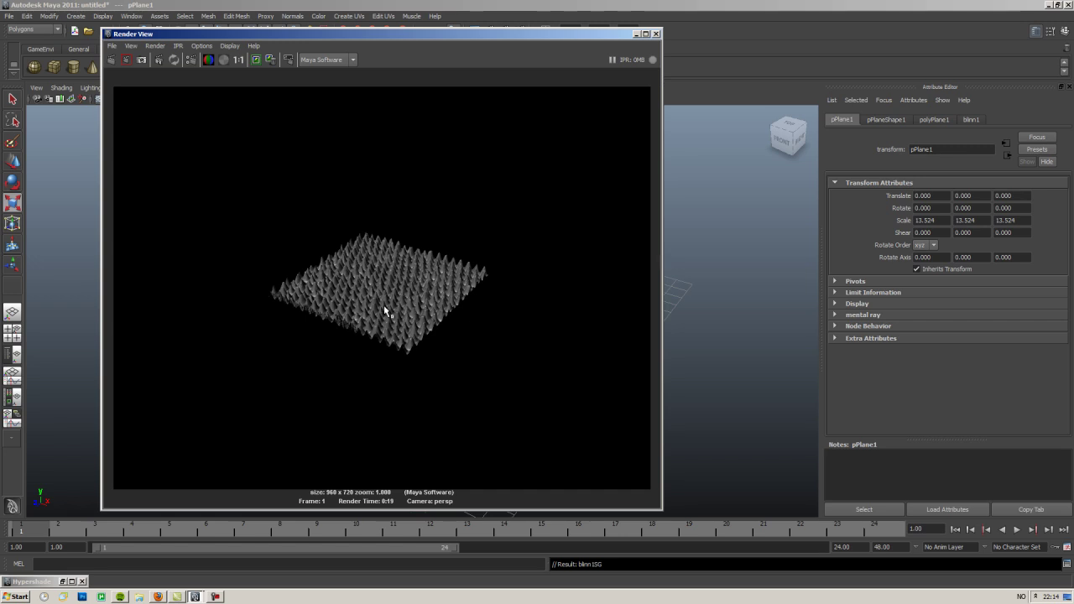
click(656, 33)
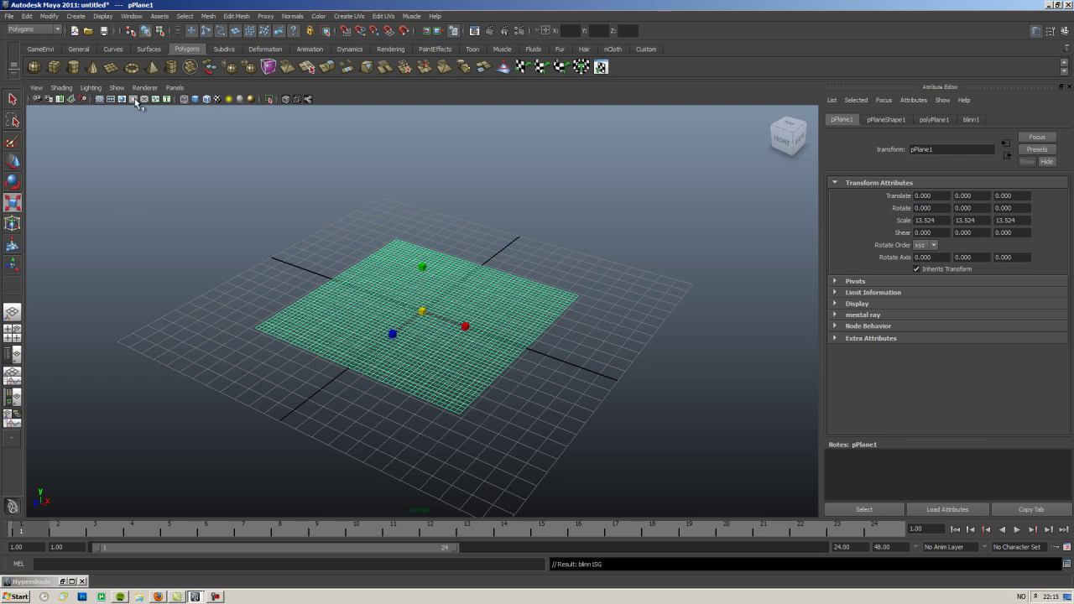
Step: Create pPlane2 from the shelf and scale it uniformly to 18.589
key(q)
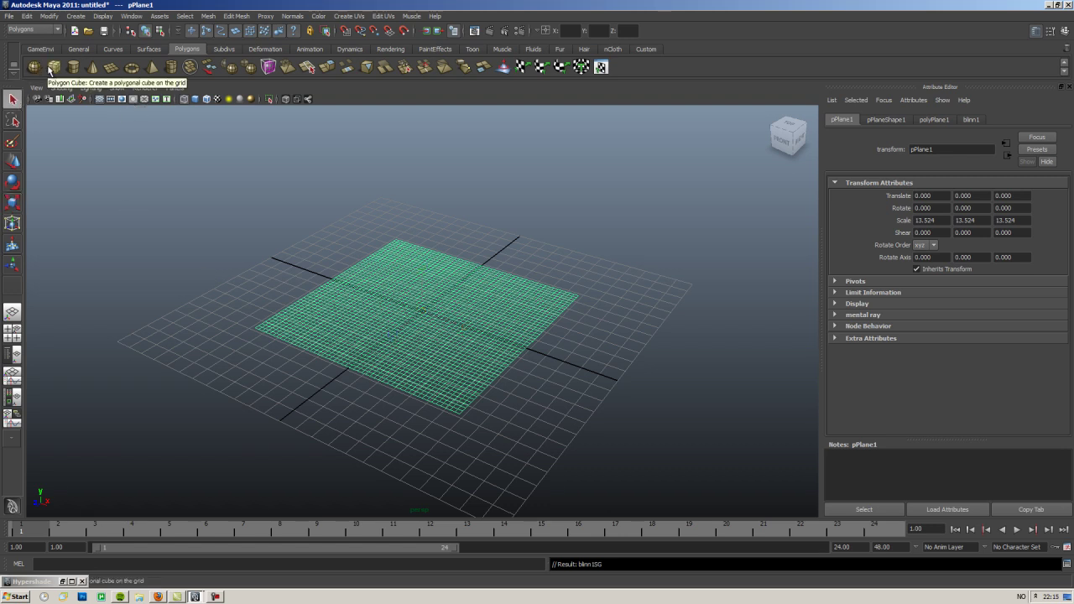
click(446, 323)
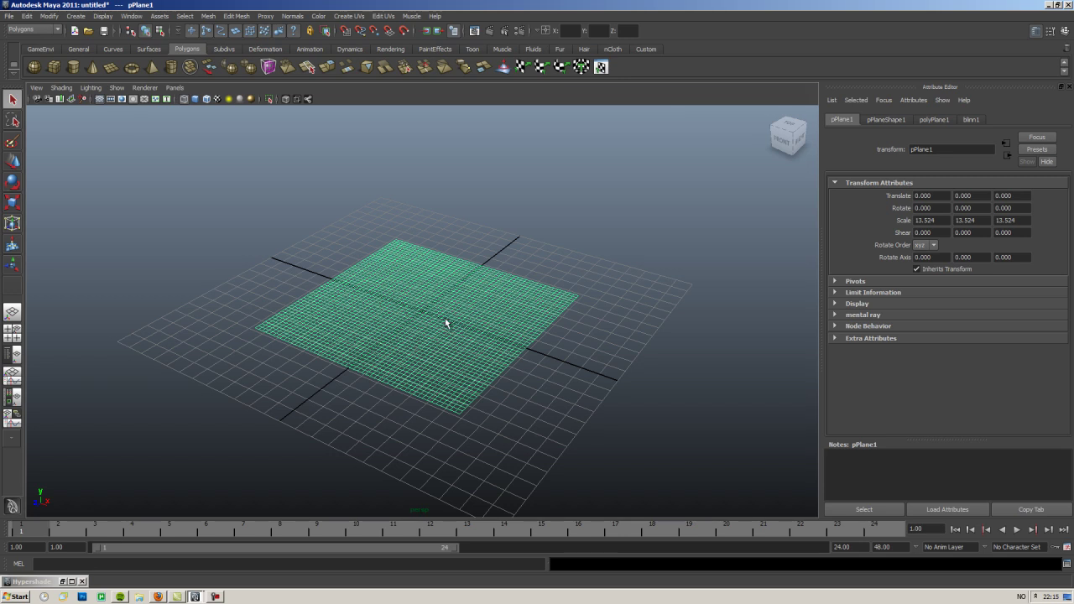
click(112, 67)
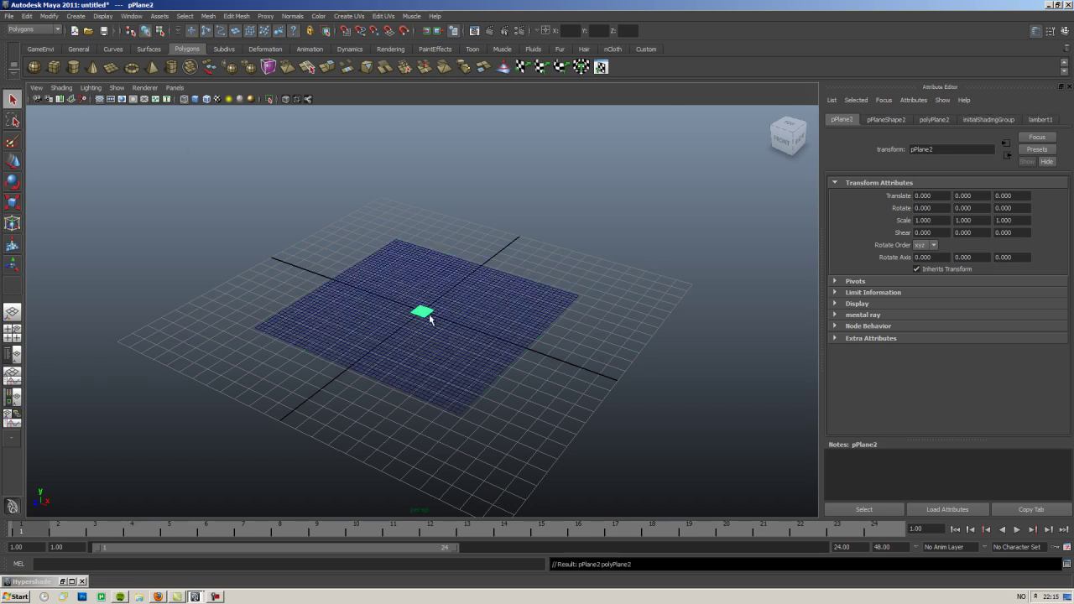
key(r)
drag(423, 314, 401, 362)
Step: Render the frame to see the spiky displaced surface, then switch to the right view
scroll(401, 363, up, 5)
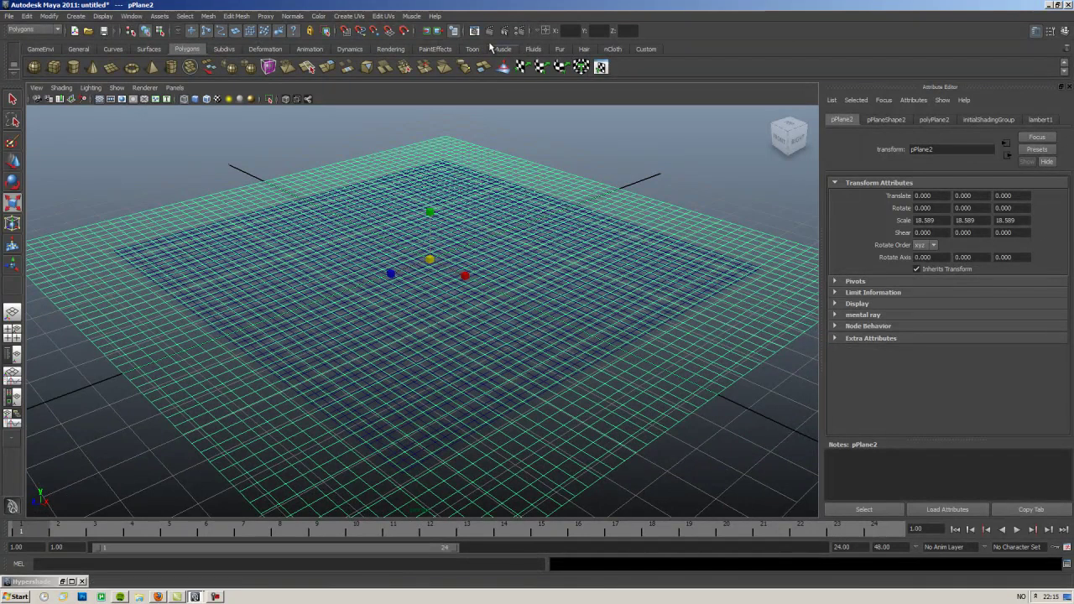
click(491, 31)
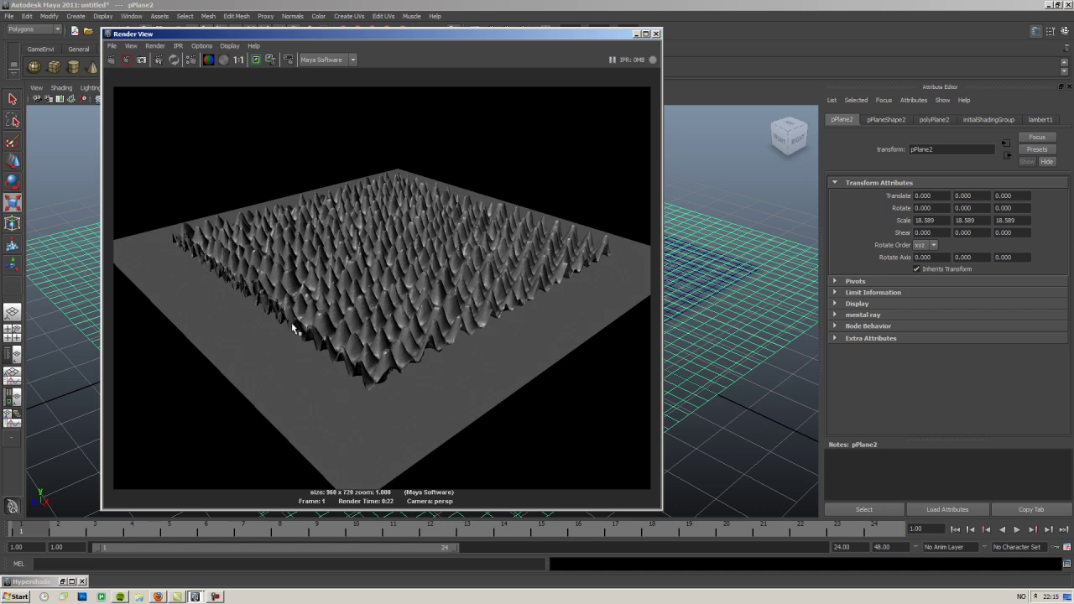
click(655, 33)
click(807, 147)
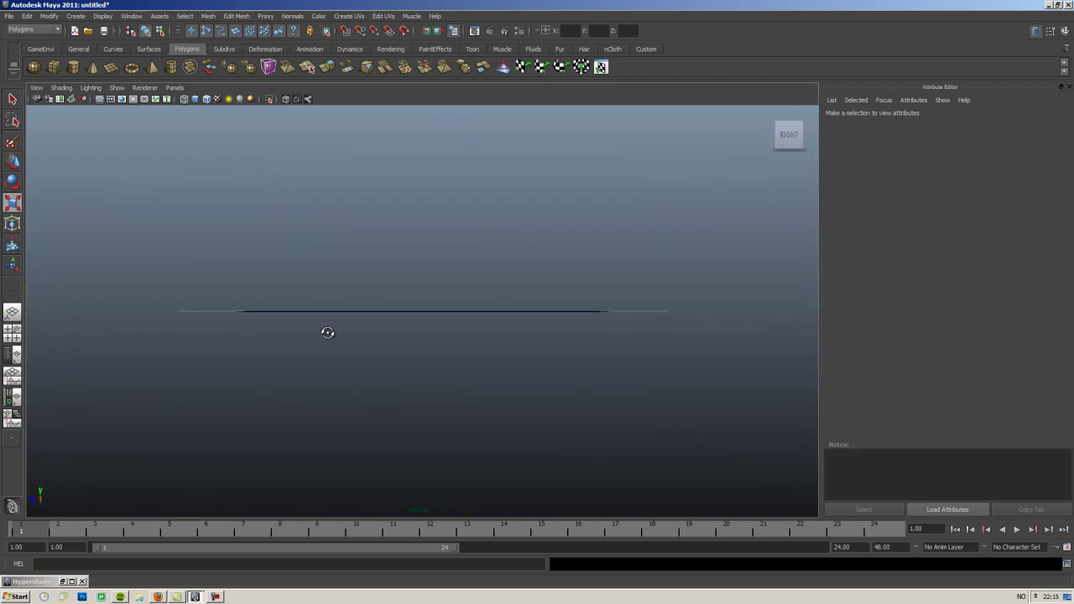
Step: Select pPlane1 and display the Modify > Convert submenu
alt+drag(328, 333, 474, 417)
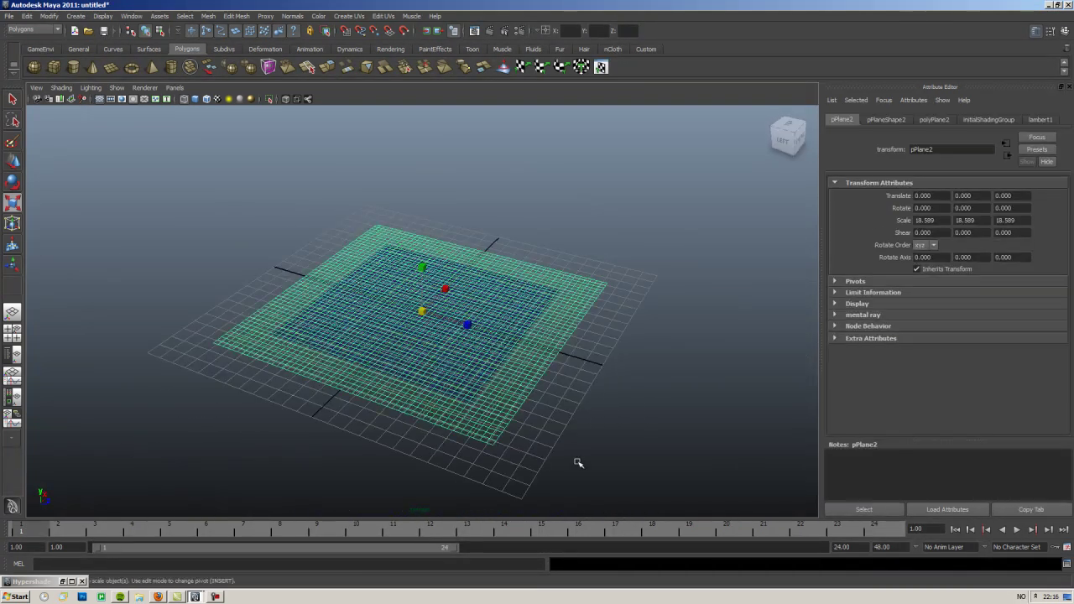
click(576, 461)
alt+drag(527, 439, 420, 475)
click(442, 390)
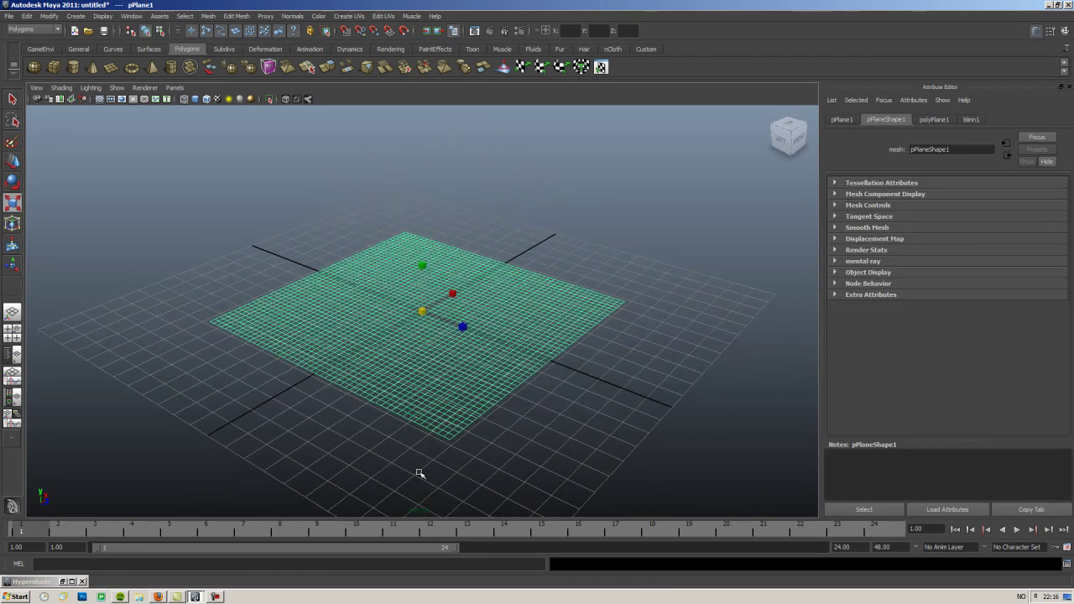
click(52, 17)
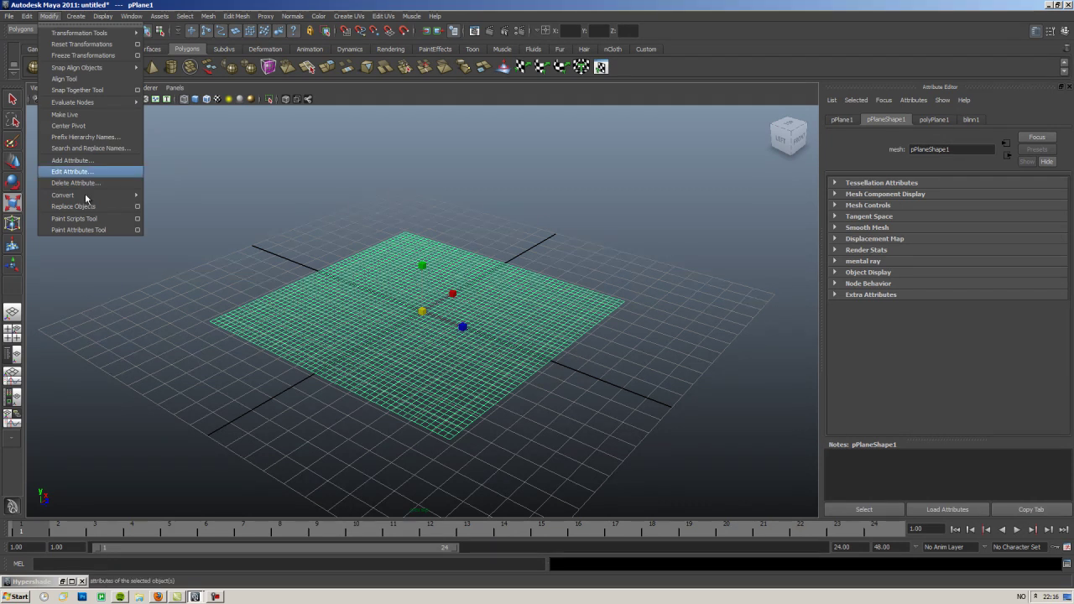
mouse_move(128, 196)
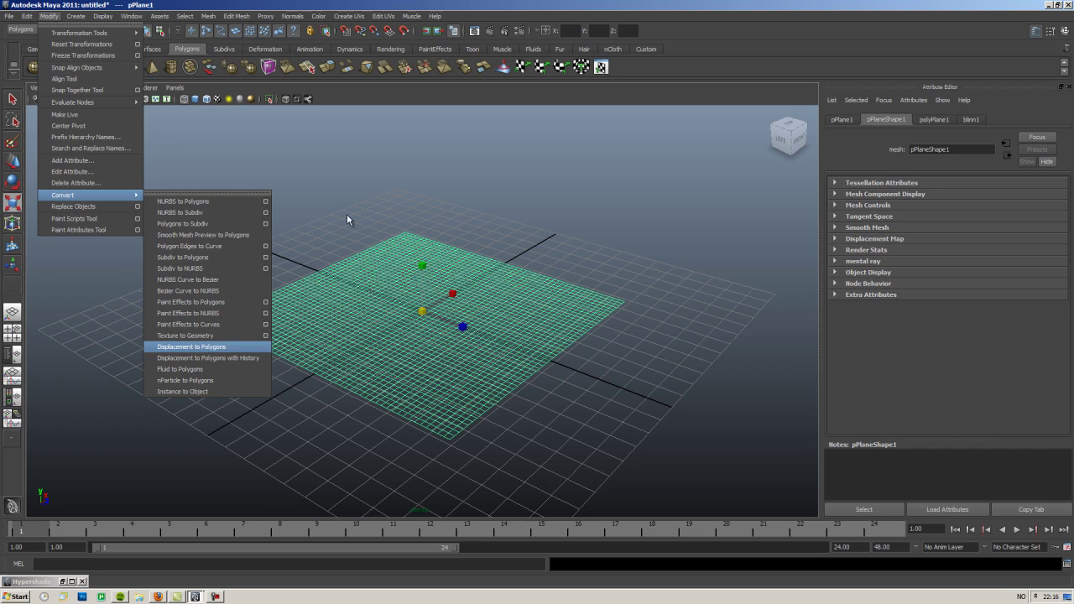
Step: Convert pPlane1's displacement to polygons and lift the new mesh up on Y
key(Return)
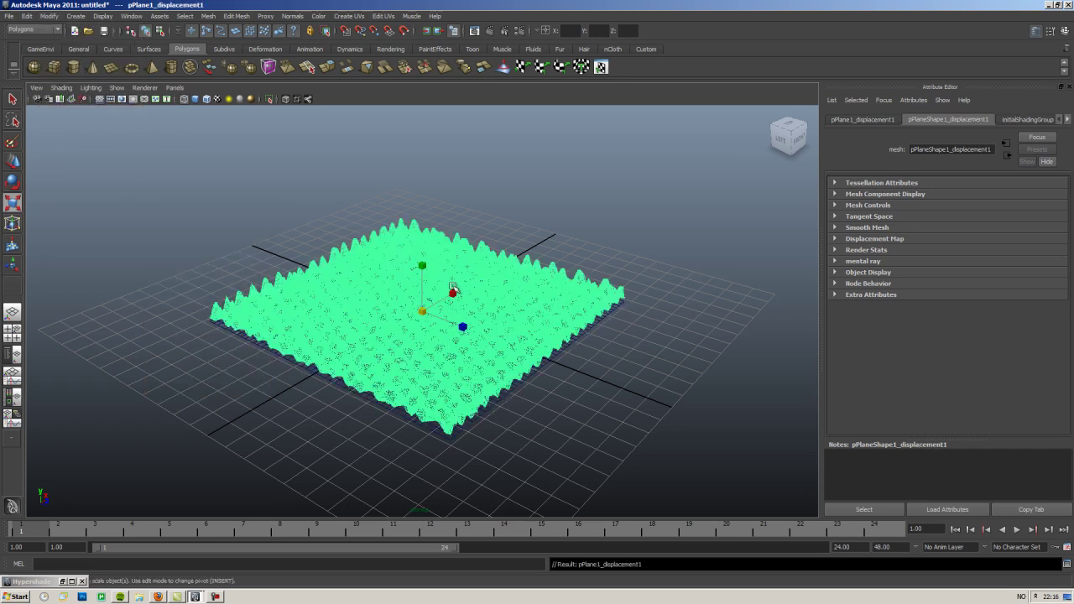
key(w)
drag(421, 288, 421, 251)
Step: Toggle X-ray shading, deselect, and inspect the honeycomb spikes from several angles
alt+drag(205, 371, 85, 358)
key(alt+a)
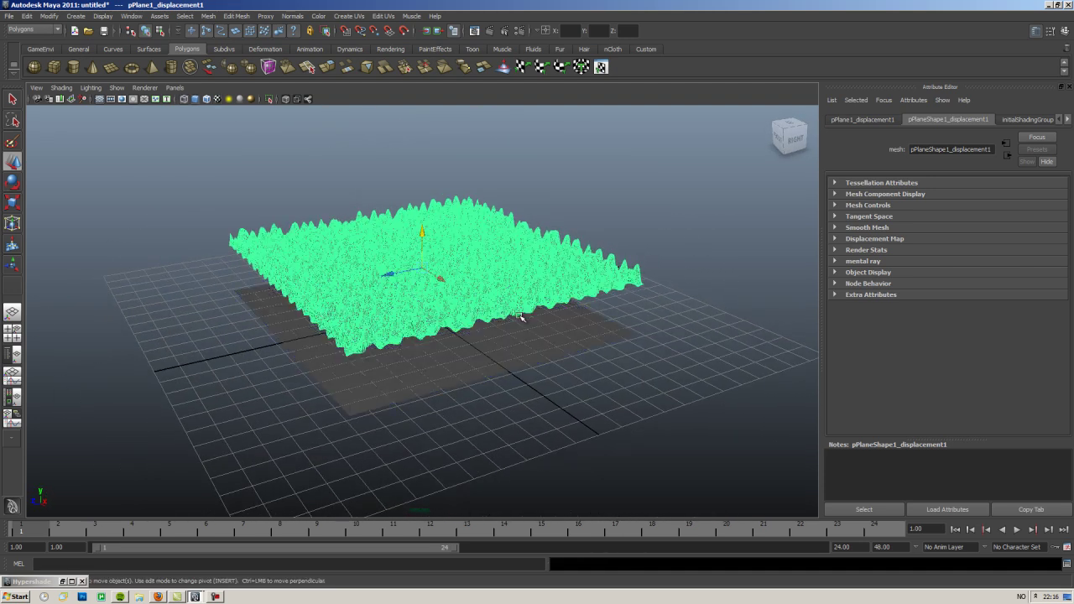
click(643, 319)
alt+drag(379, 309, 331, 338)
alt+right_drag(331, 338, 344, 348)
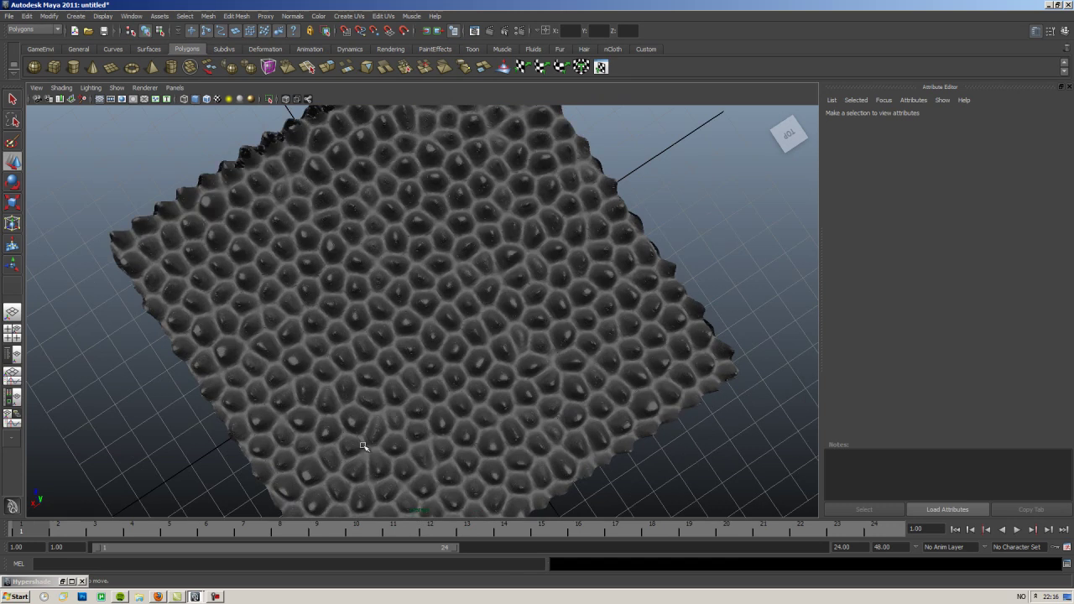
alt+drag(363, 445, 445, 249)
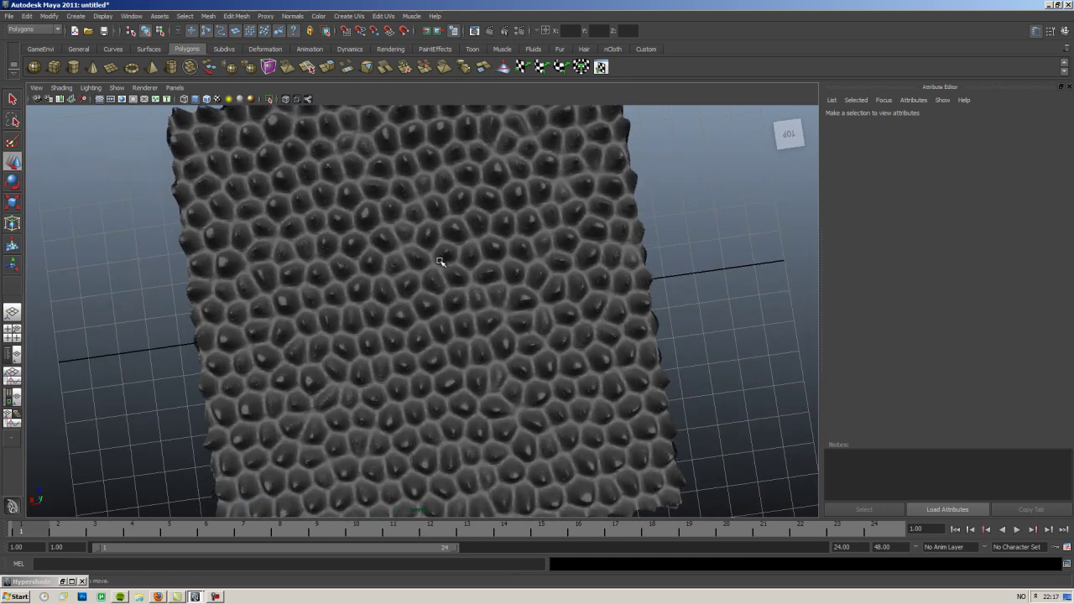
alt+drag(412, 448, 403, 305)
Step: Delete only the spiky displacement mesh, restoring the accidentally deleted plane
click(470, 364)
key(Delete)
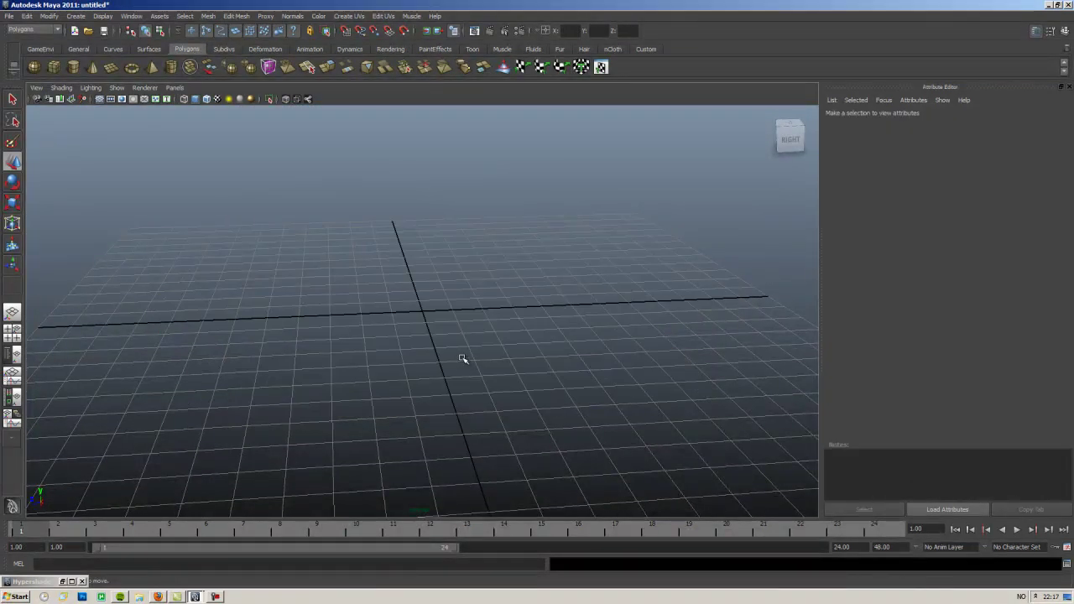
key(ctrl+z)
alt+drag(328, 399, 324, 366)
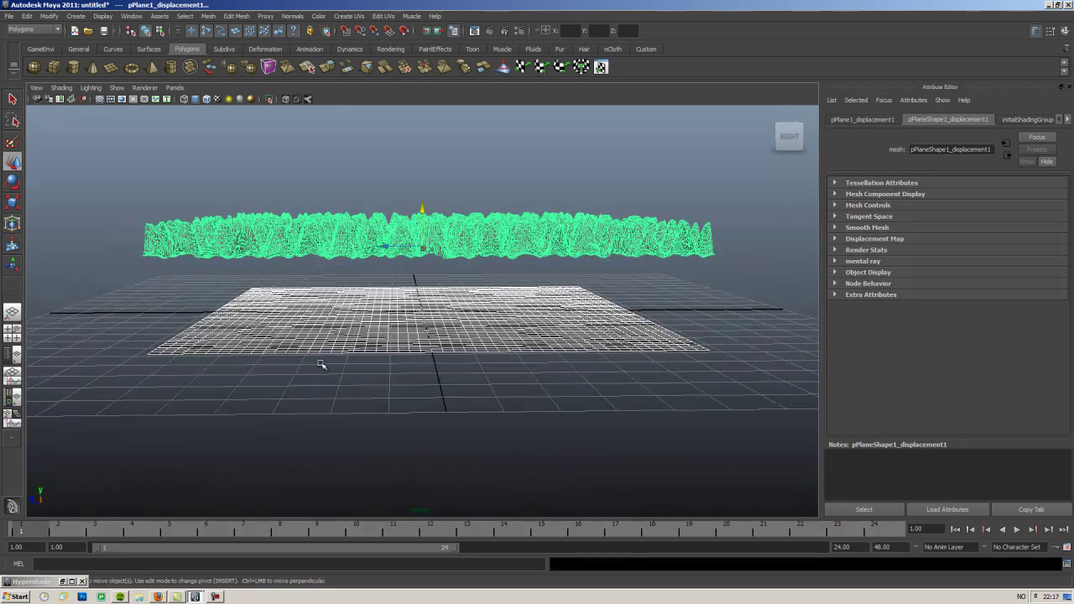
click(720, 315)
click(523, 262)
key(Delete)
alt+drag(508, 262, 437, 398)
scroll(196, 248, down, 2)
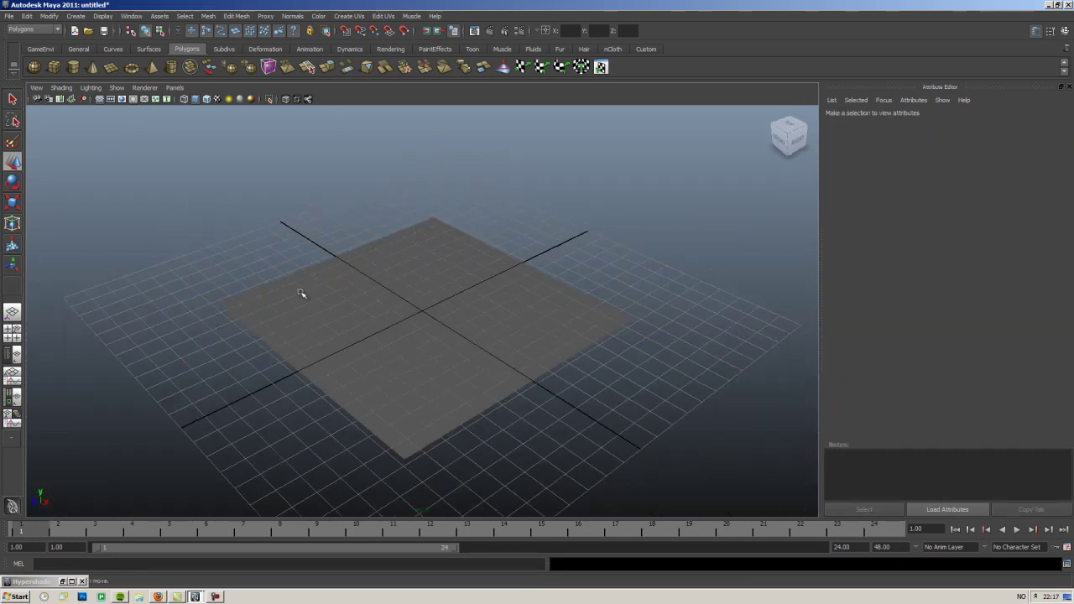
Step: Create a new second plane, move pPlane1 along Z, and place pPlane2 beside it
click(111, 68)
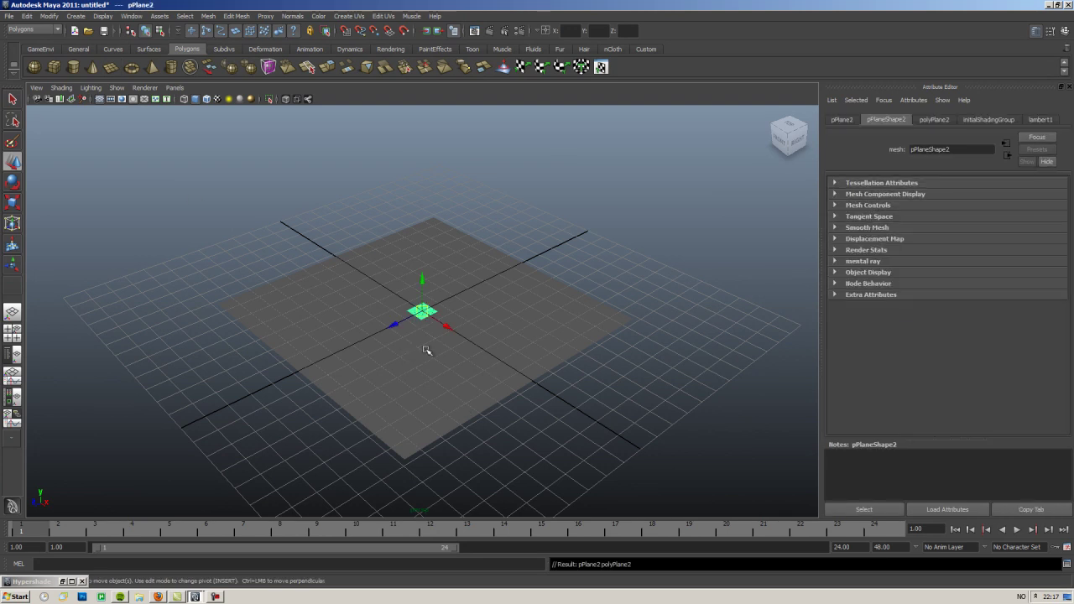
click(422, 380)
drag(393, 324, 609, 307)
click(424, 312)
key(r)
key(w)
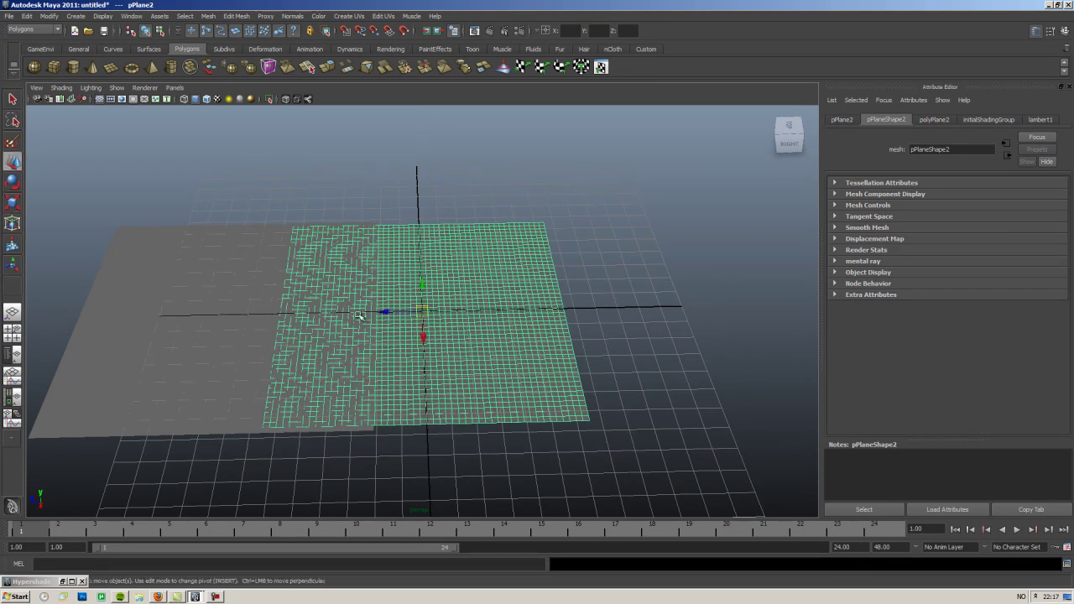
drag(384, 313, 511, 317)
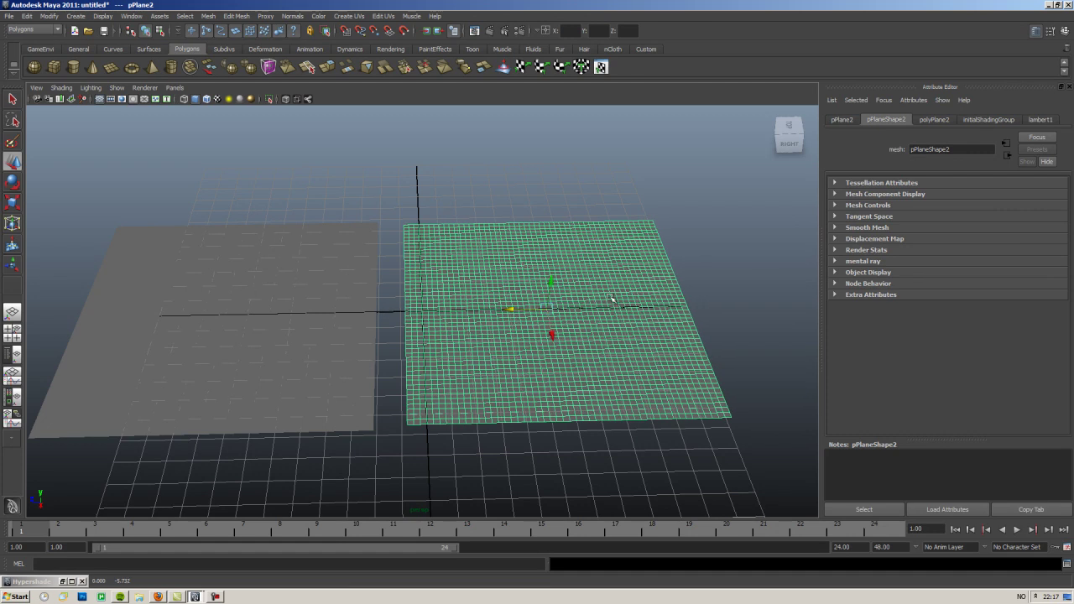
click(492, 31)
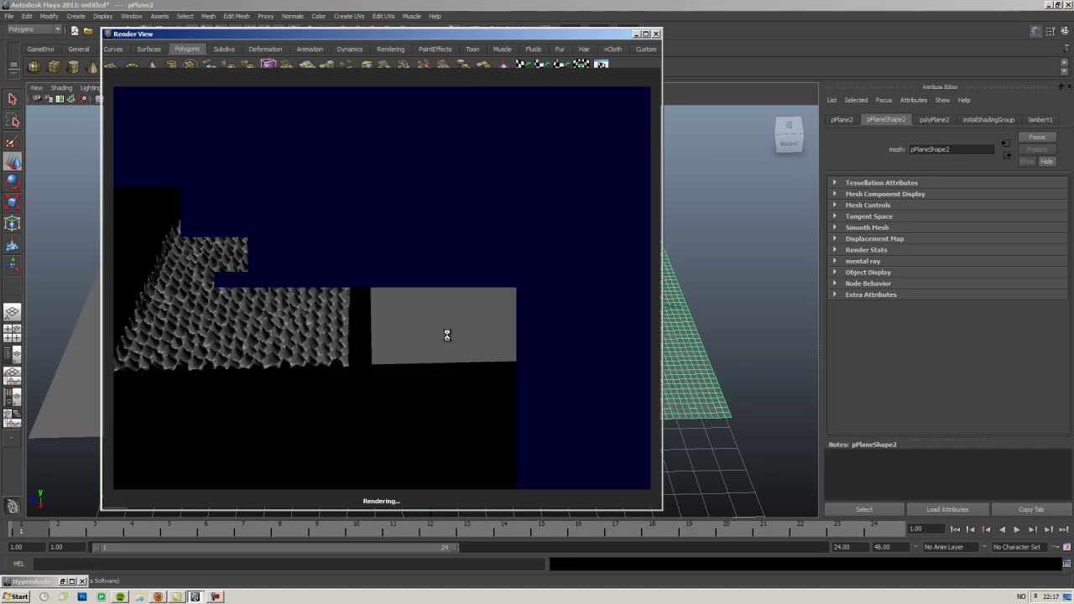
click(656, 35)
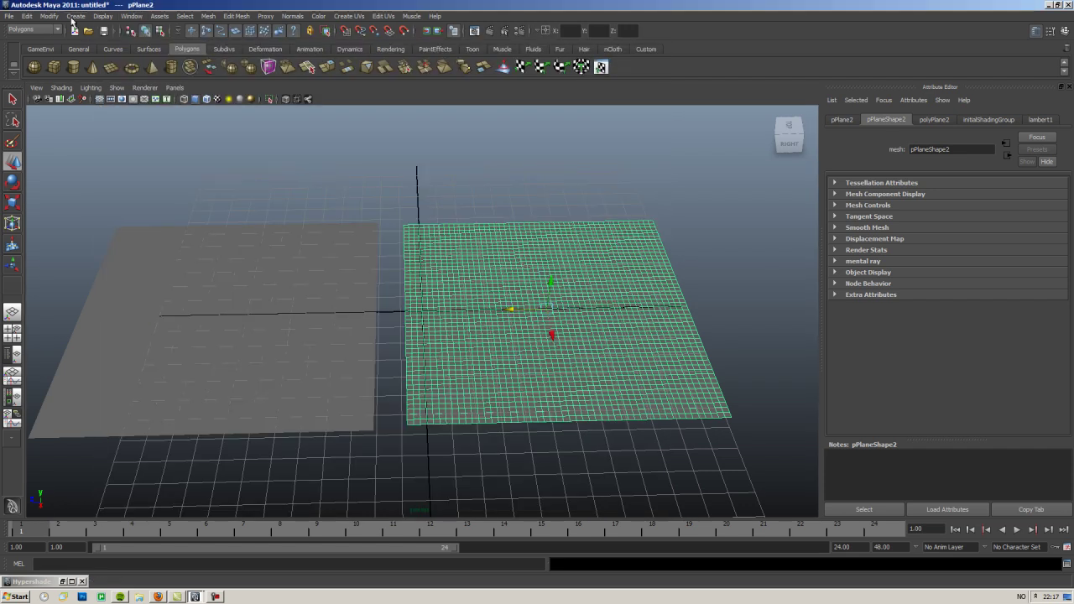
Step: Reopen Hypershade, clear its search filter, create blinn2, and drag blinn1 onto pPlane2
click(78, 16)
mouse_move(115, 15)
mouse_move(209, 43)
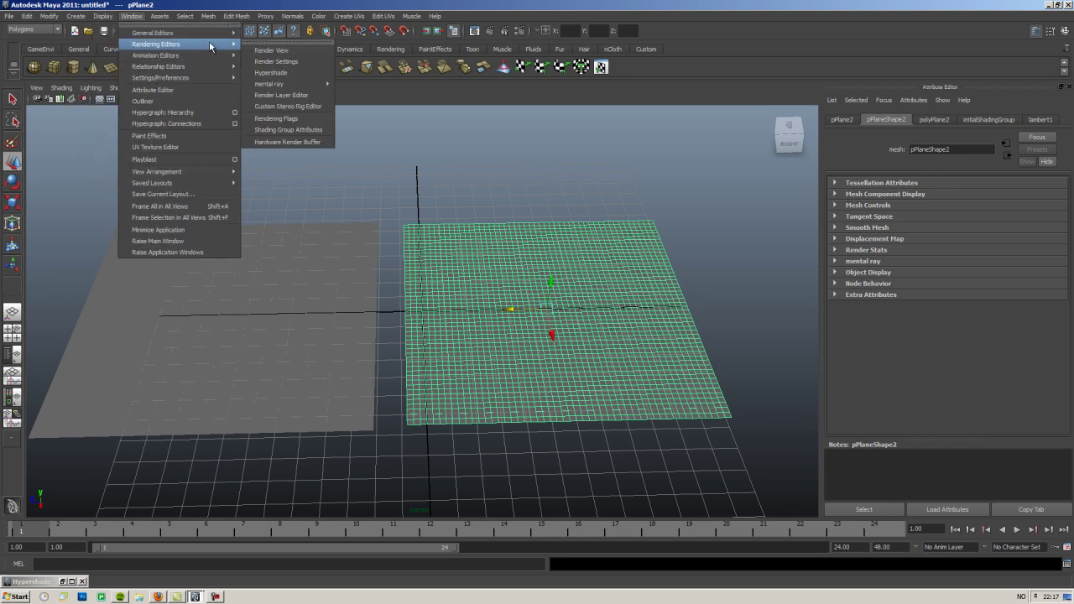
click(286, 73)
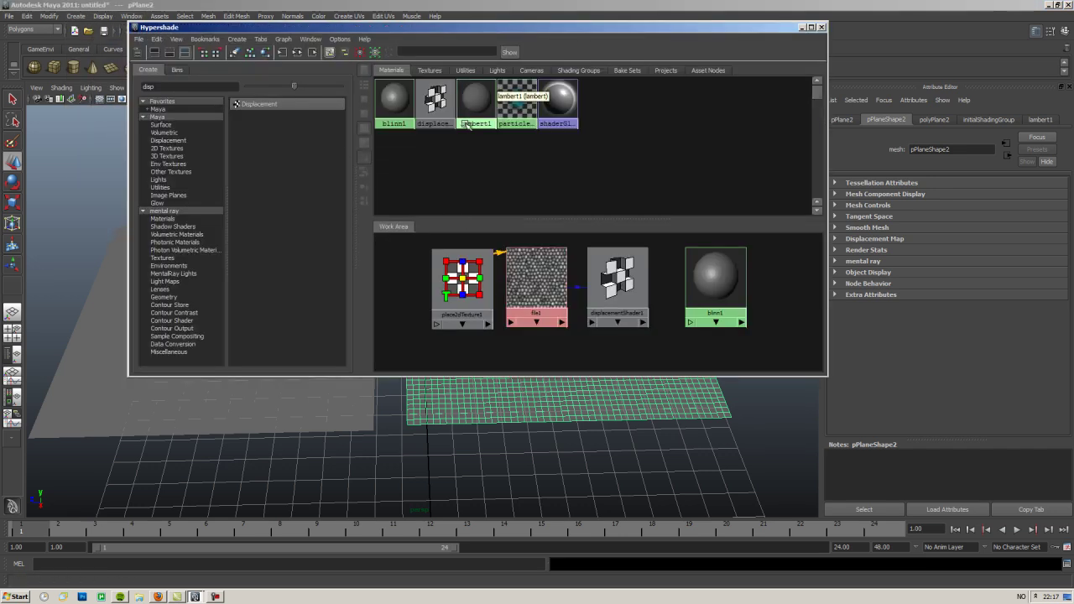
click(168, 107)
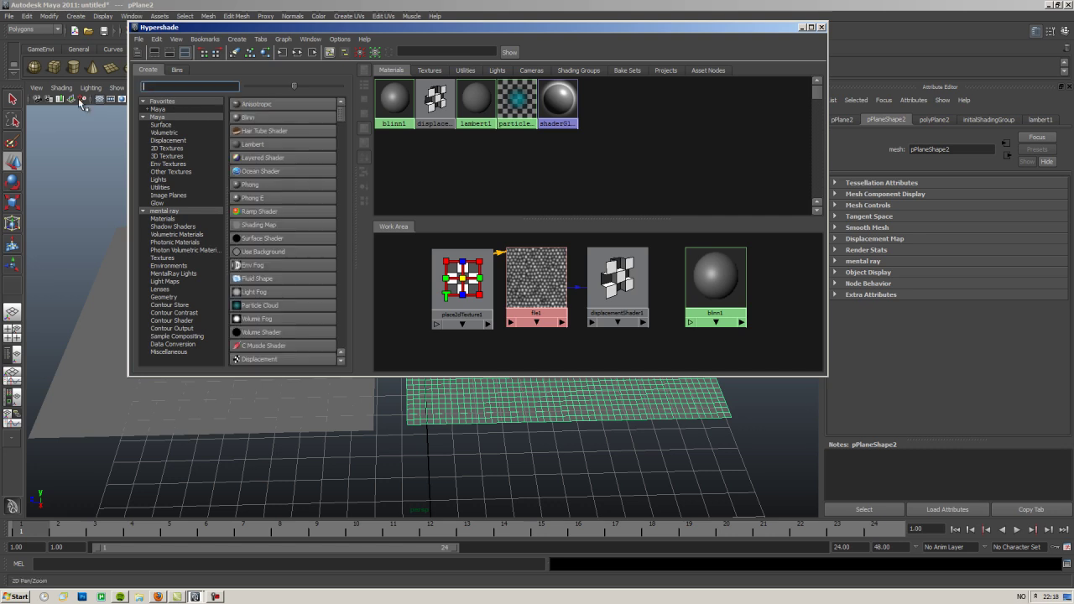
click(247, 117)
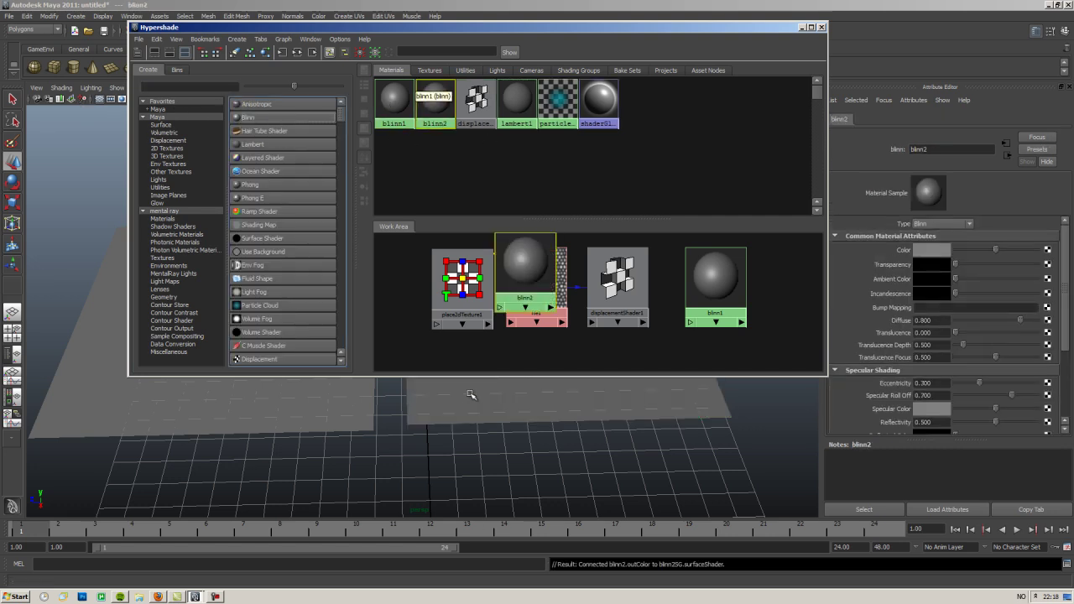
click(470, 395)
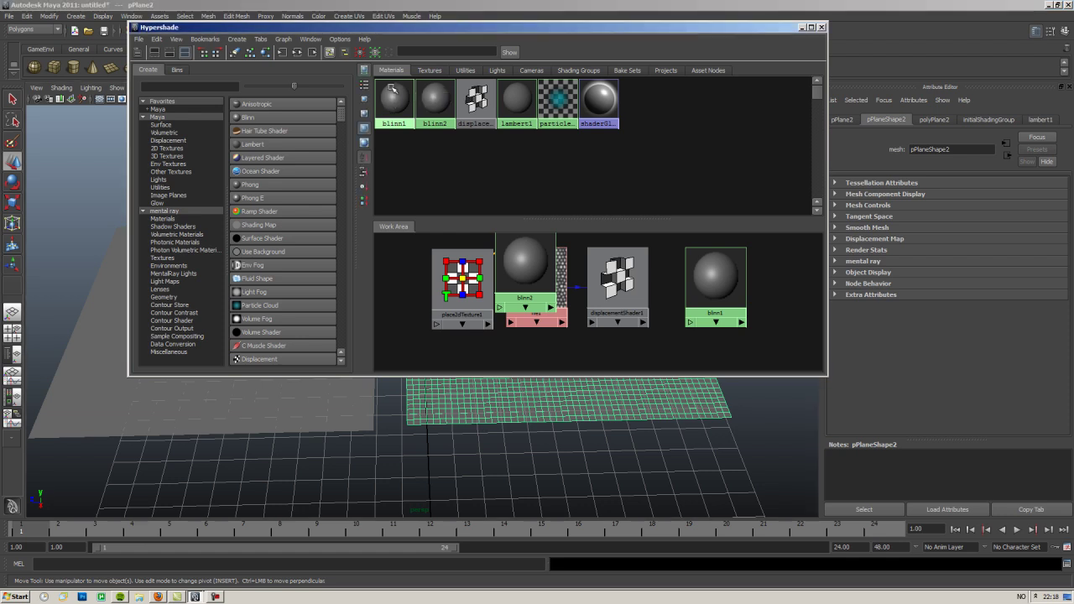
middle_drag(388, 105, 447, 398)
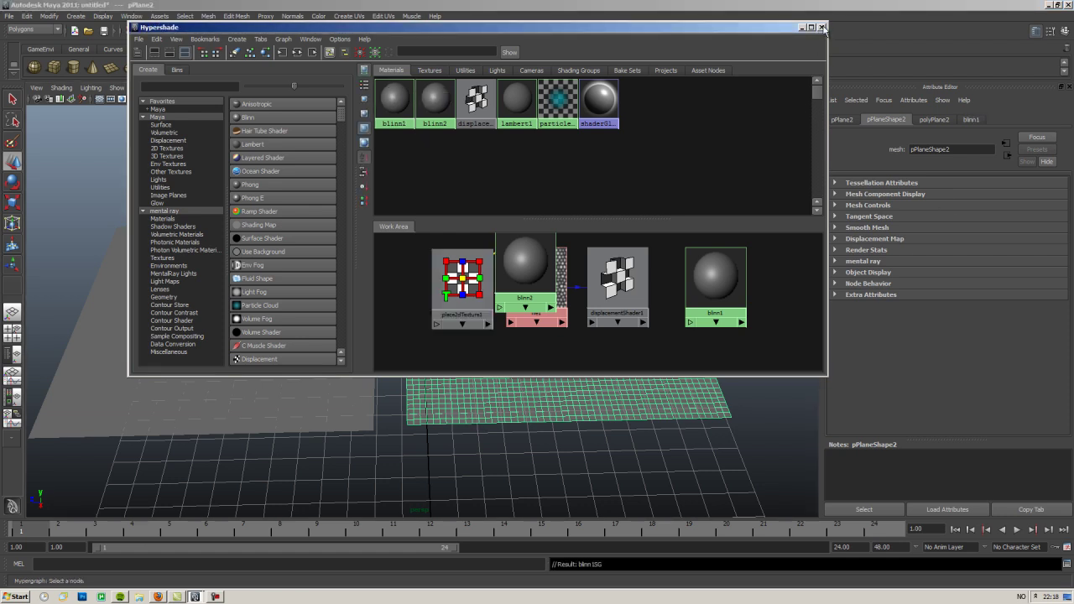
Step: Close Hypershade and inspect pPlaneShape2 and its blinn1 material in the Attribute Editor
click(822, 28)
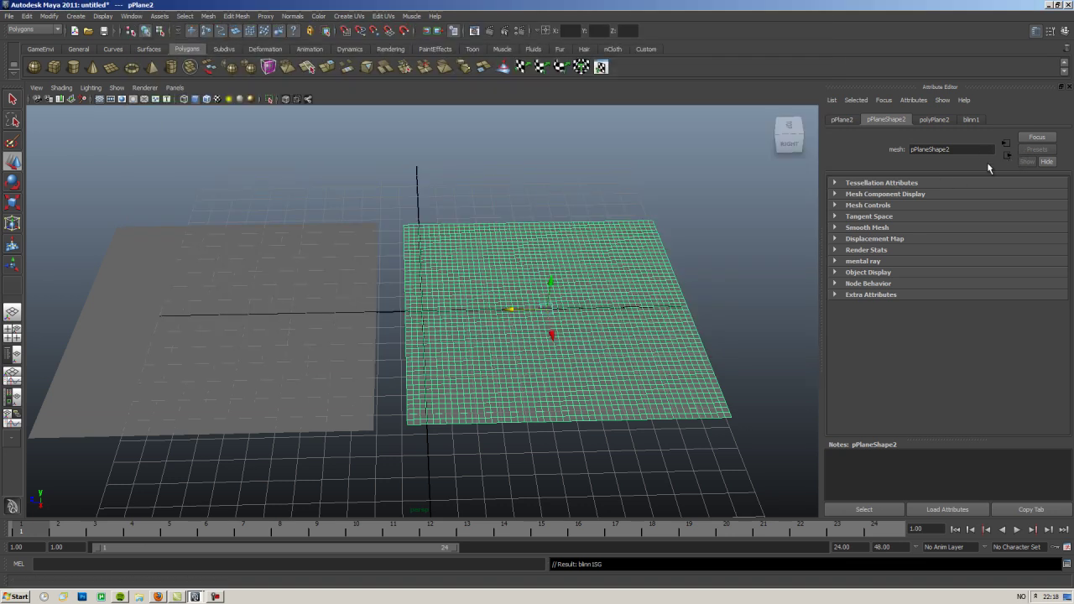
click(1005, 143)
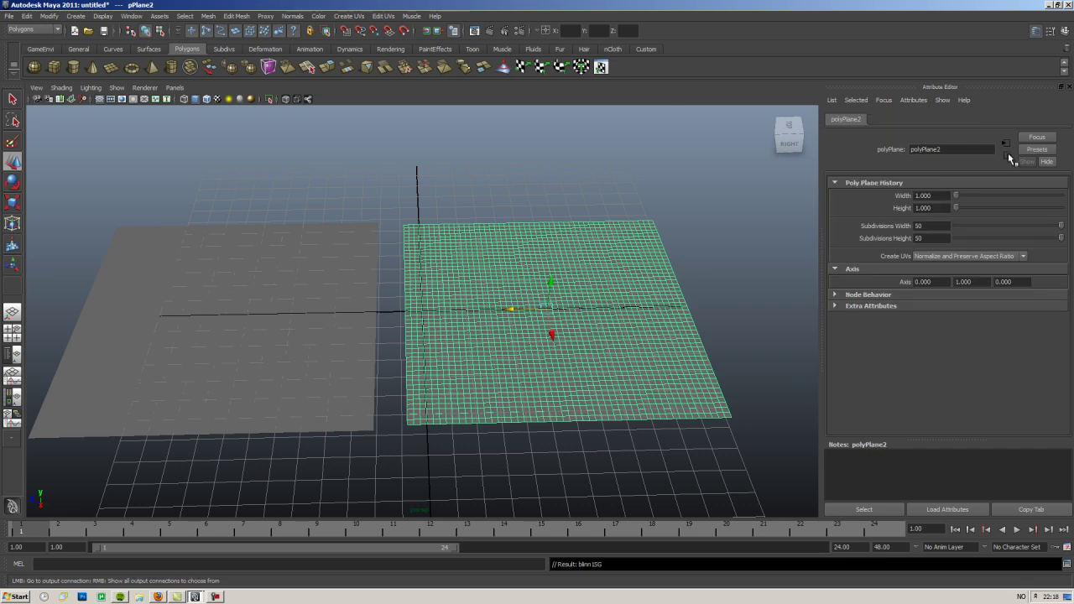
click(1008, 152)
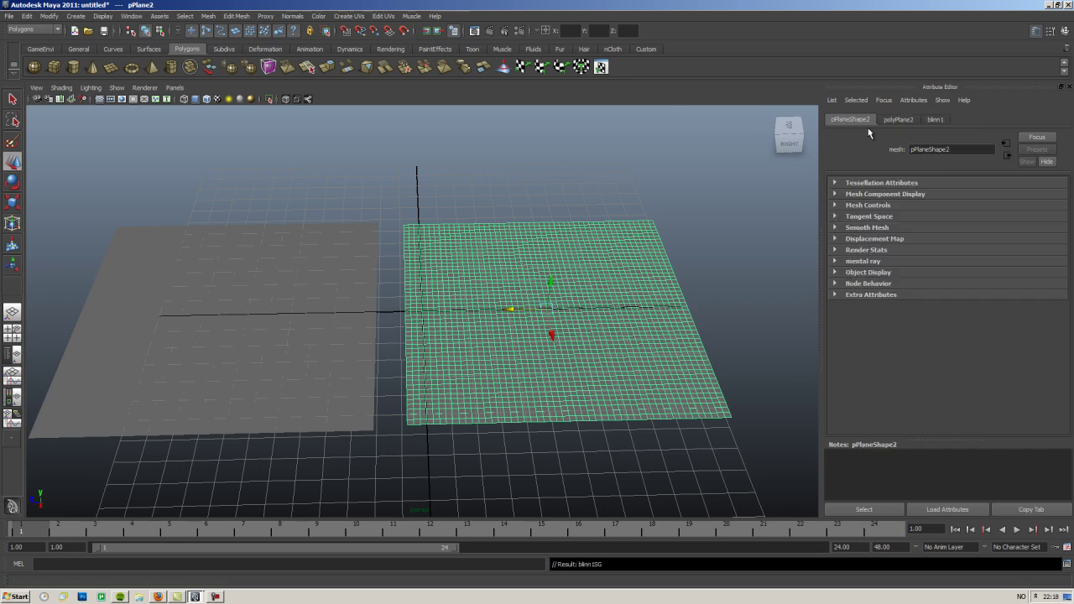
click(934, 122)
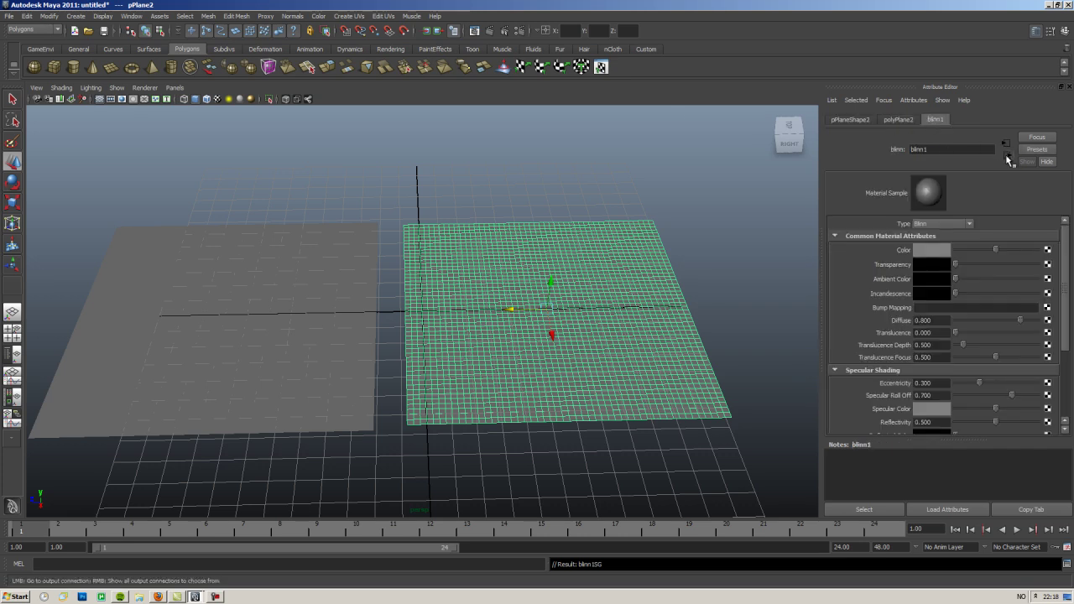
Step: Follow blinn1SG's displacement to the file1 texture and its placement node, then reselect pPlane2
click(1008, 154)
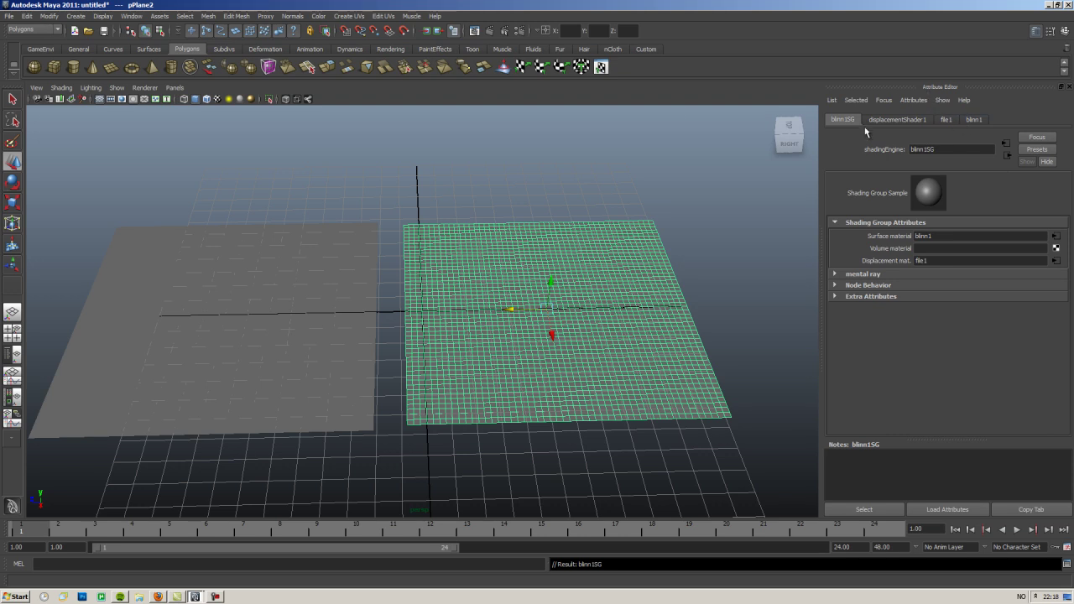
click(971, 121)
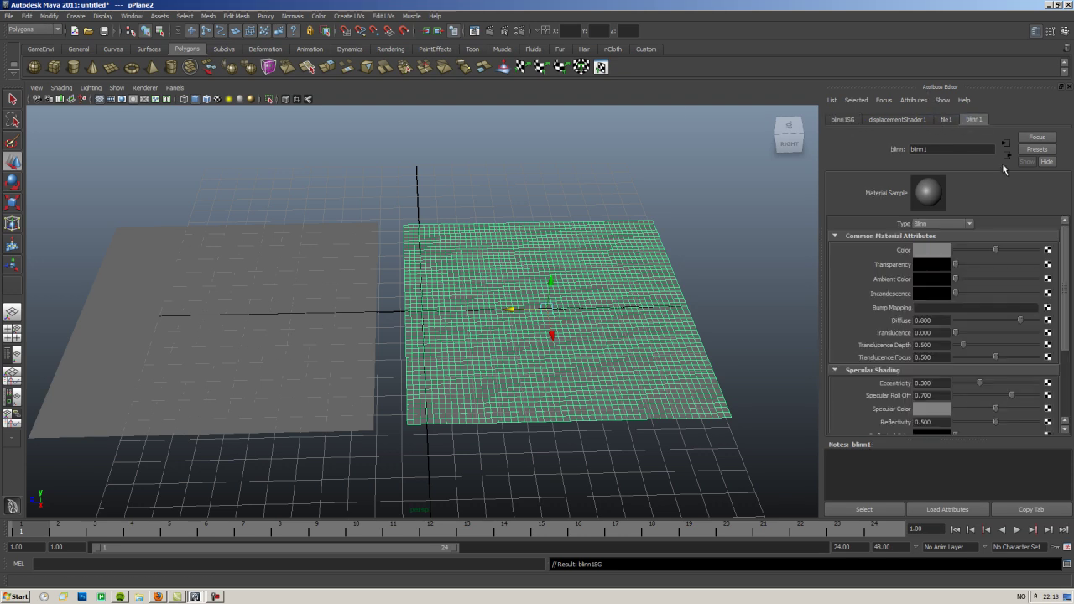
click(1007, 154)
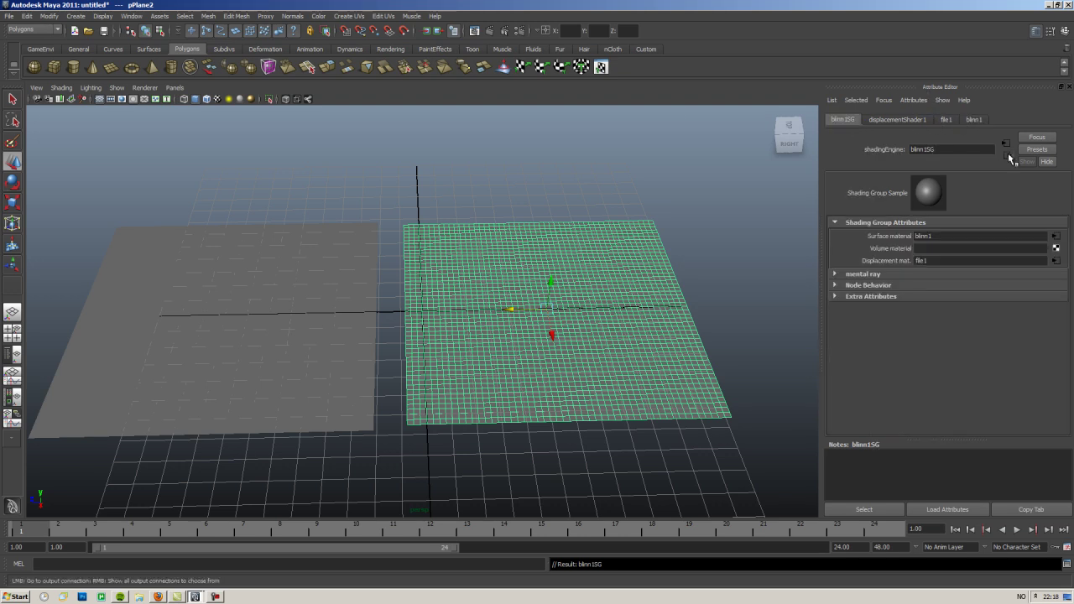
click(1056, 261)
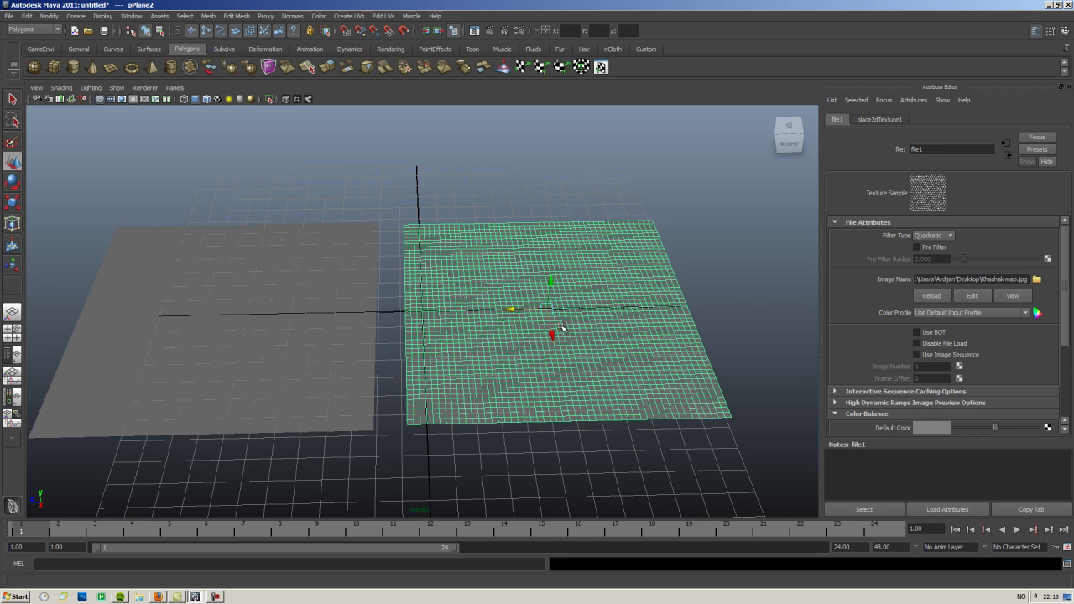
click(879, 119)
click(838, 120)
click(564, 328)
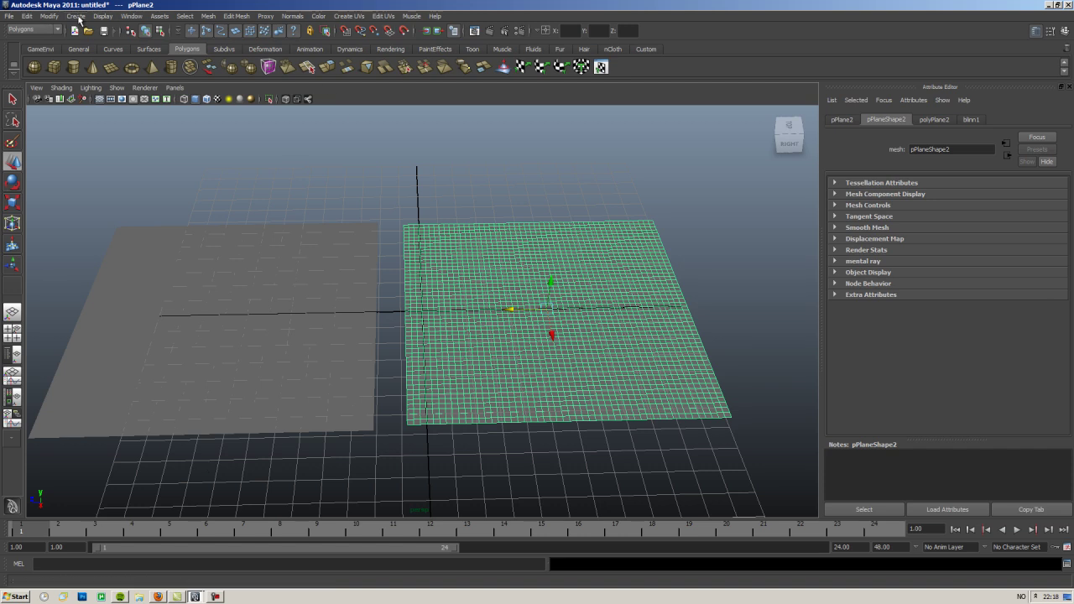
Step: Open the Render Settings window from the Rendering Editors menu and close it again
click(132, 16)
mouse_move(210, 44)
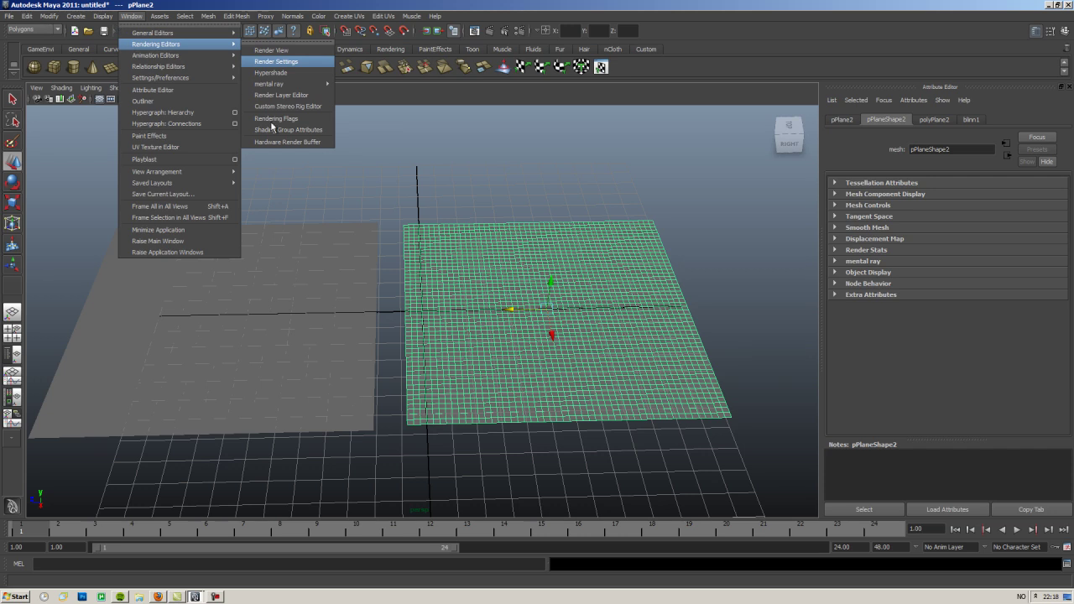
click(276, 61)
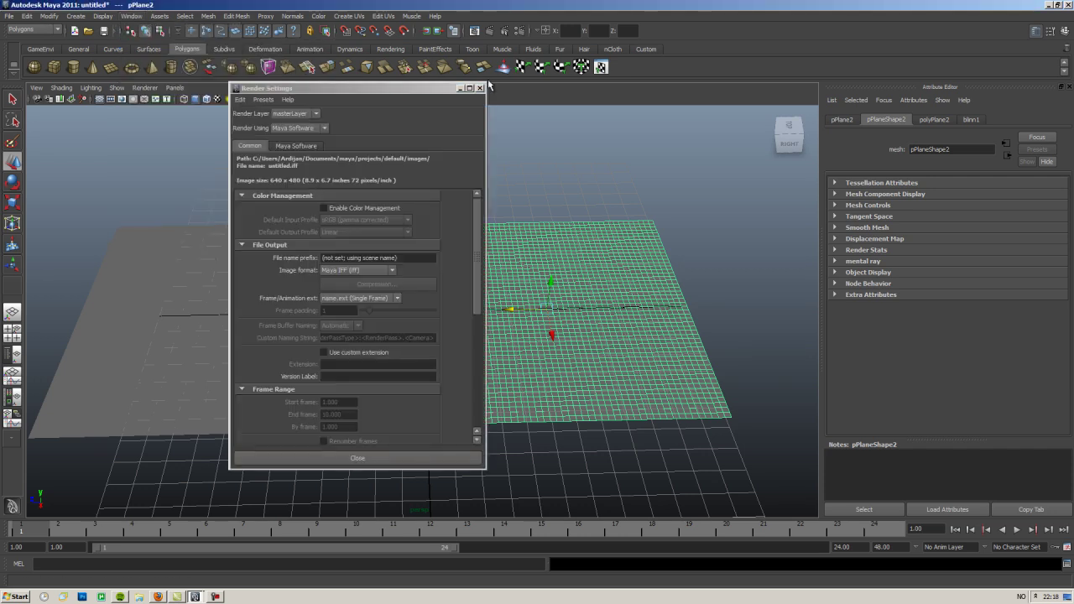
click(480, 87)
Step: In Hypershade, middle-drag blinn2 onto pPlane2, then minimize Hypershade
click(132, 16)
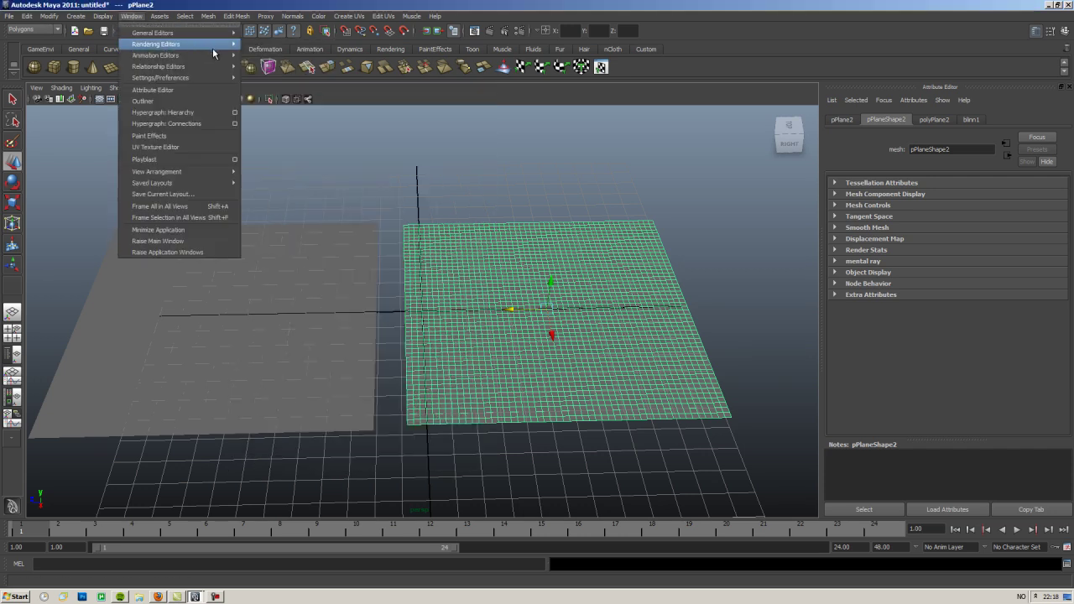
mouse_move(193, 44)
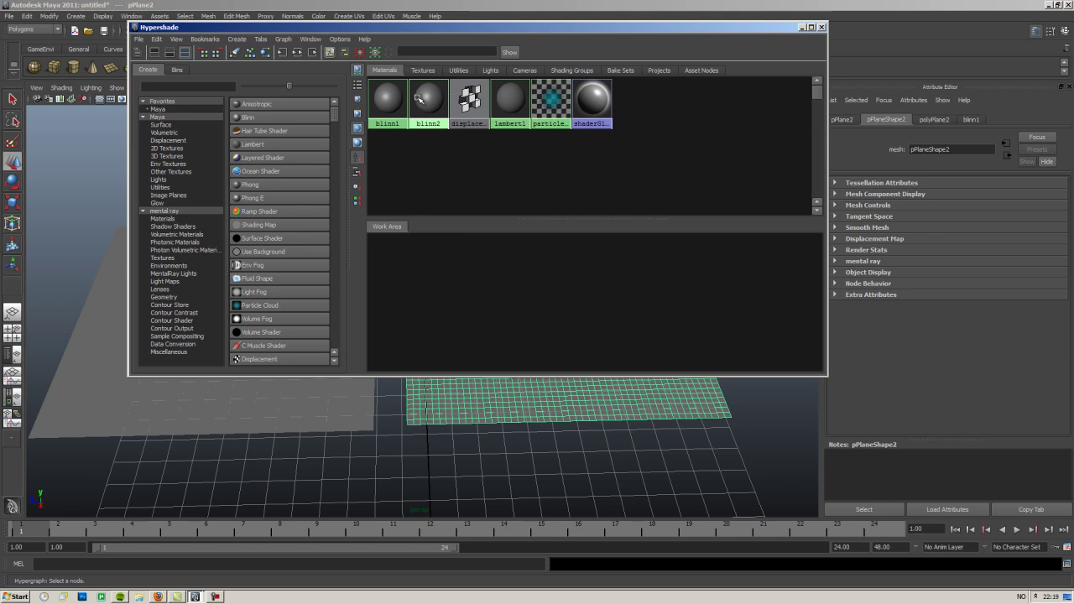
right_drag(420, 99, 424, 77)
click(803, 28)
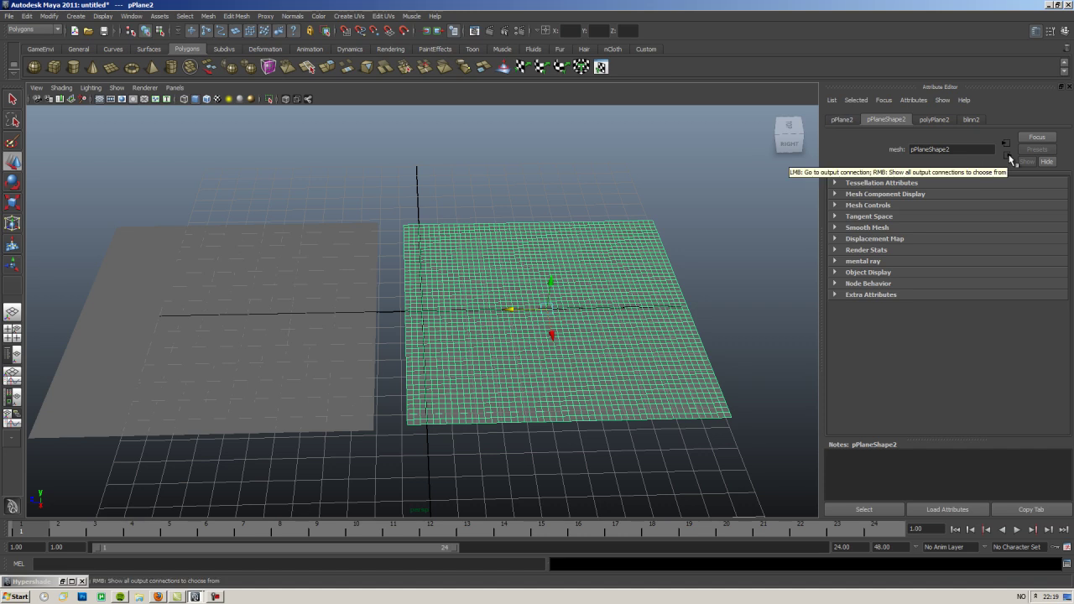
Step: On blinn2SG, map a File node into Displacement mat., producing displacementShader2 and file2
click(1008, 156)
click(1008, 156)
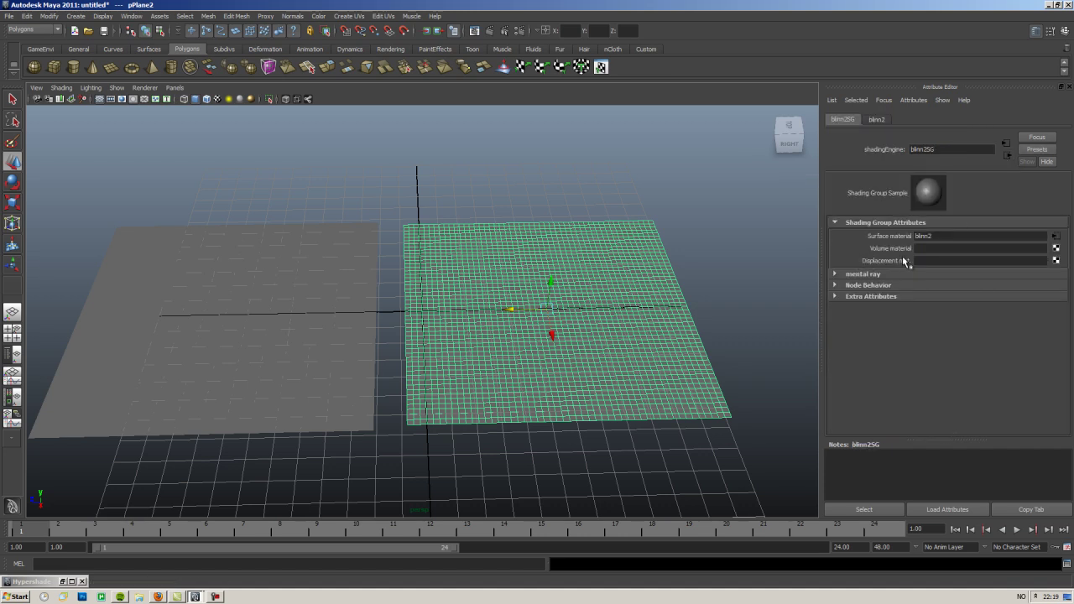
click(1056, 261)
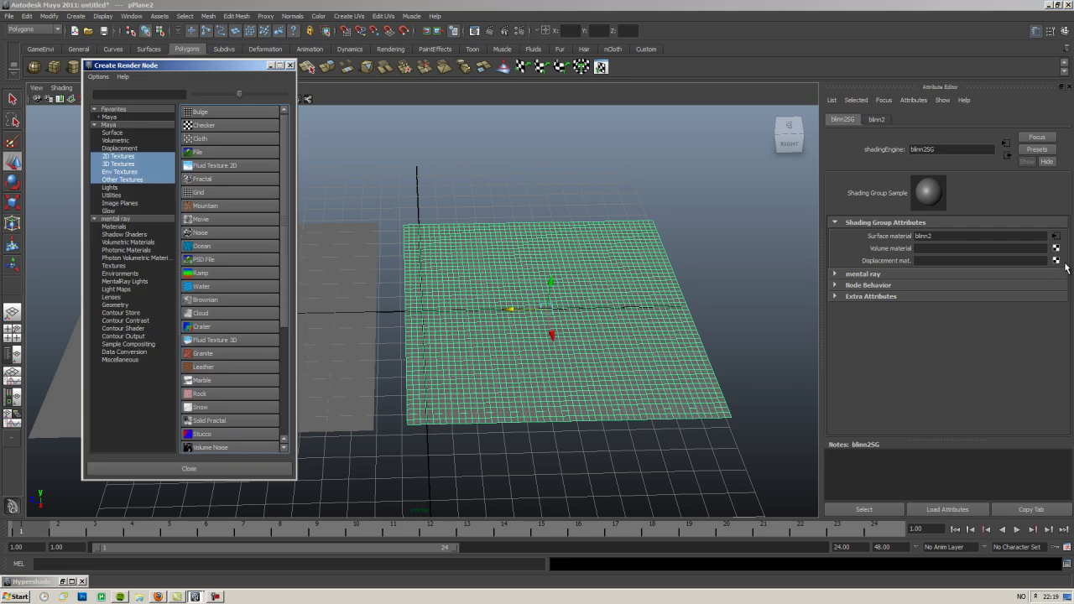
click(194, 154)
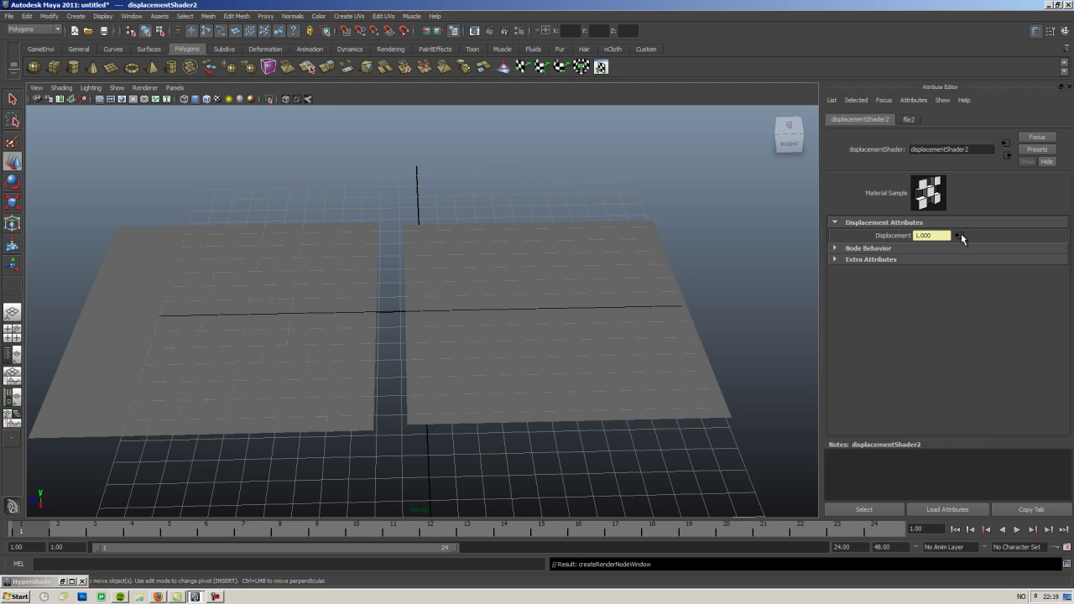
Step: Set file2's Image Name to Khashak-map.jpg from the Desktop and render the current frame
click(906, 119)
click(873, 120)
click(964, 235)
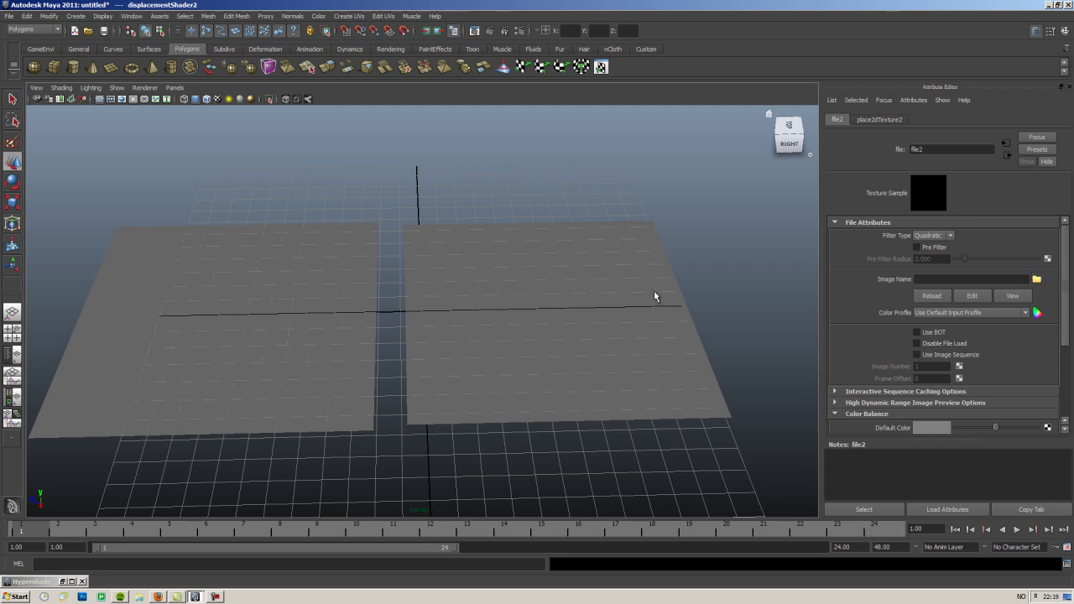
click(1037, 280)
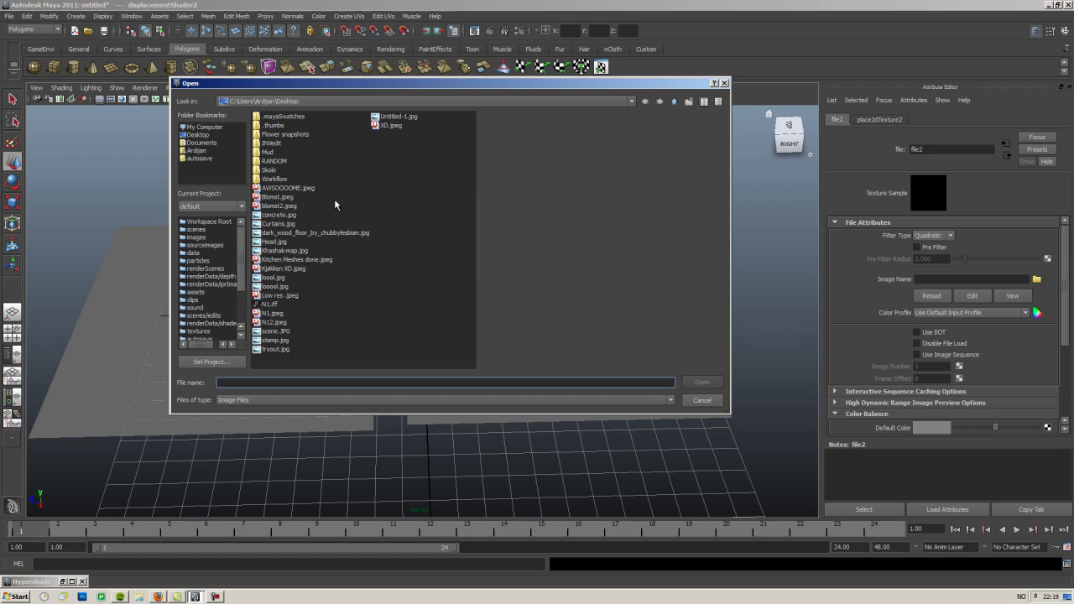
click(284, 251)
click(701, 382)
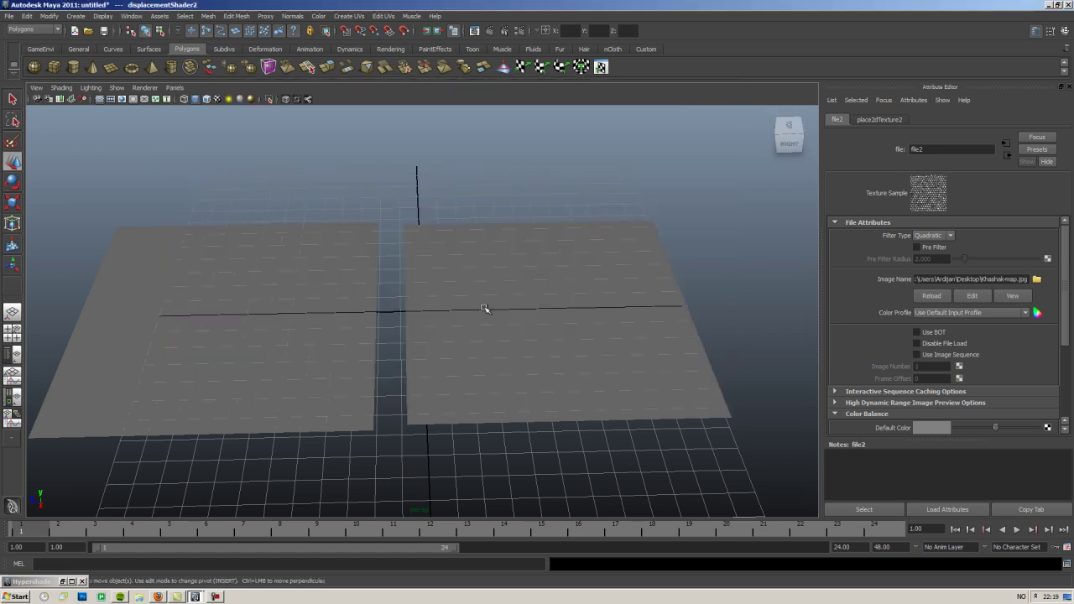
click(491, 31)
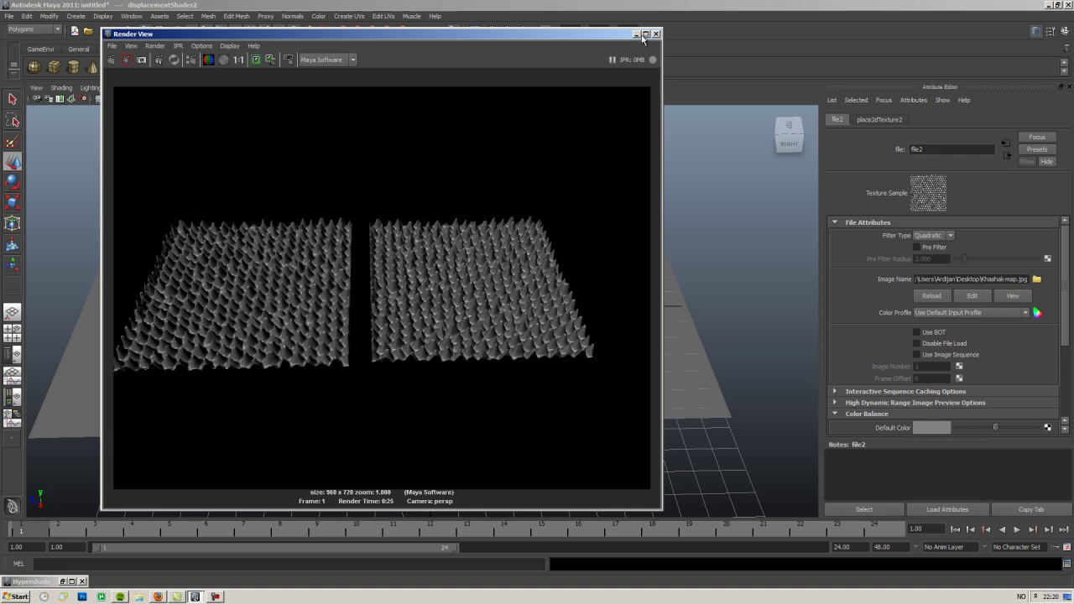
click(656, 35)
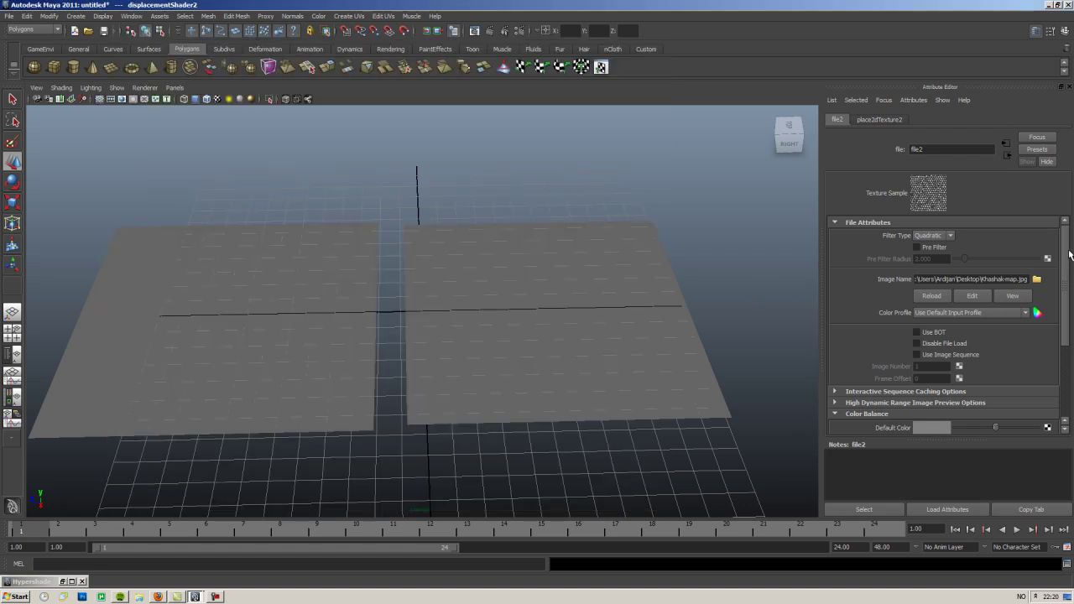
Step: Drop file2's Alpha Gain to 0.717, swing the view to a side angle, and select pPlane2
drag(1068, 256, 1068, 300)
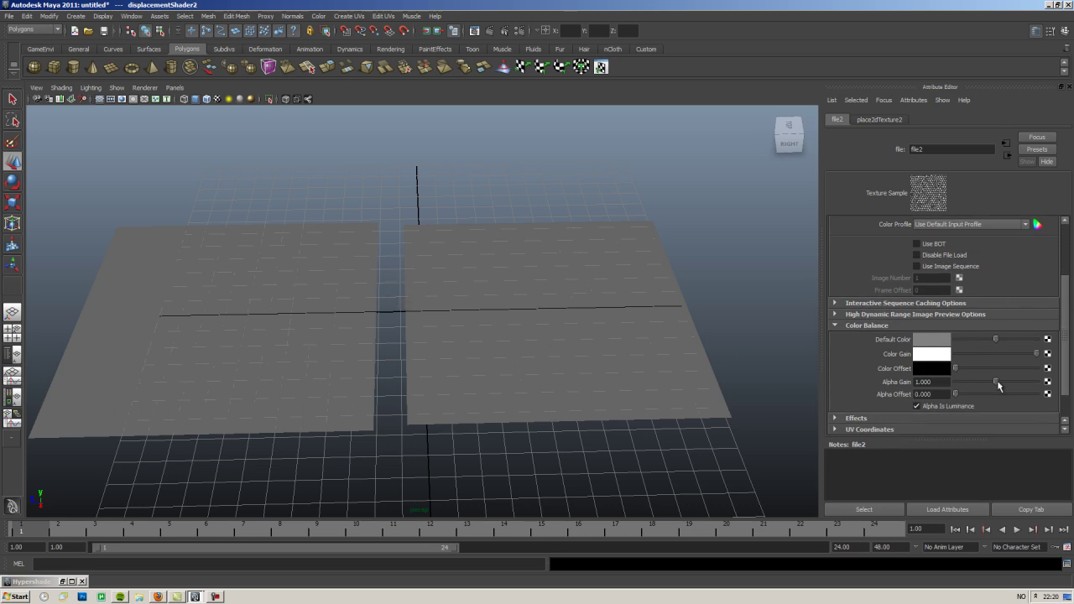
drag(995, 382, 985, 385)
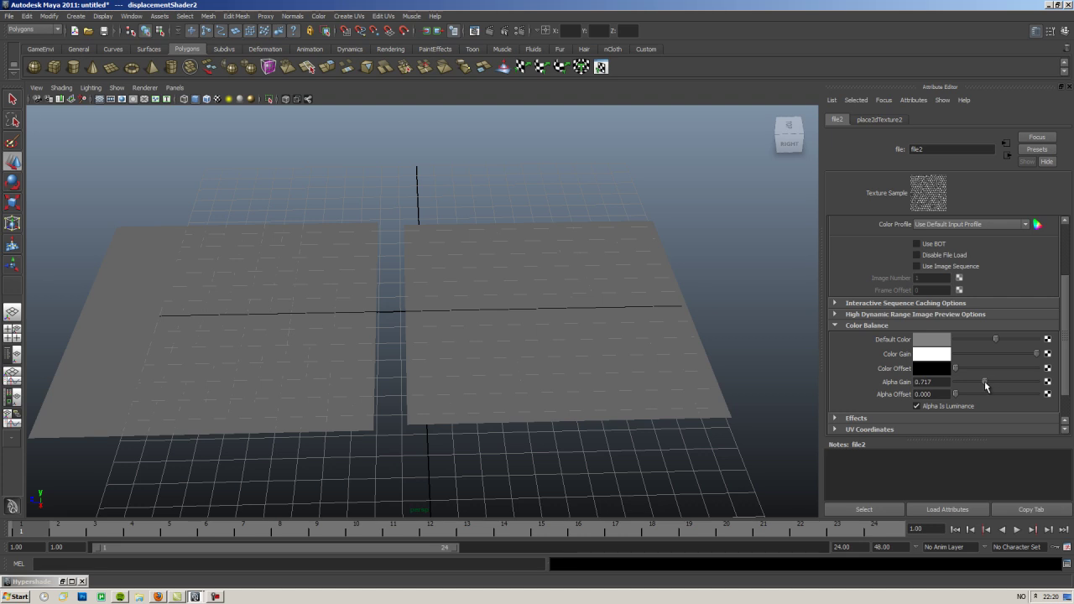
click(787, 142)
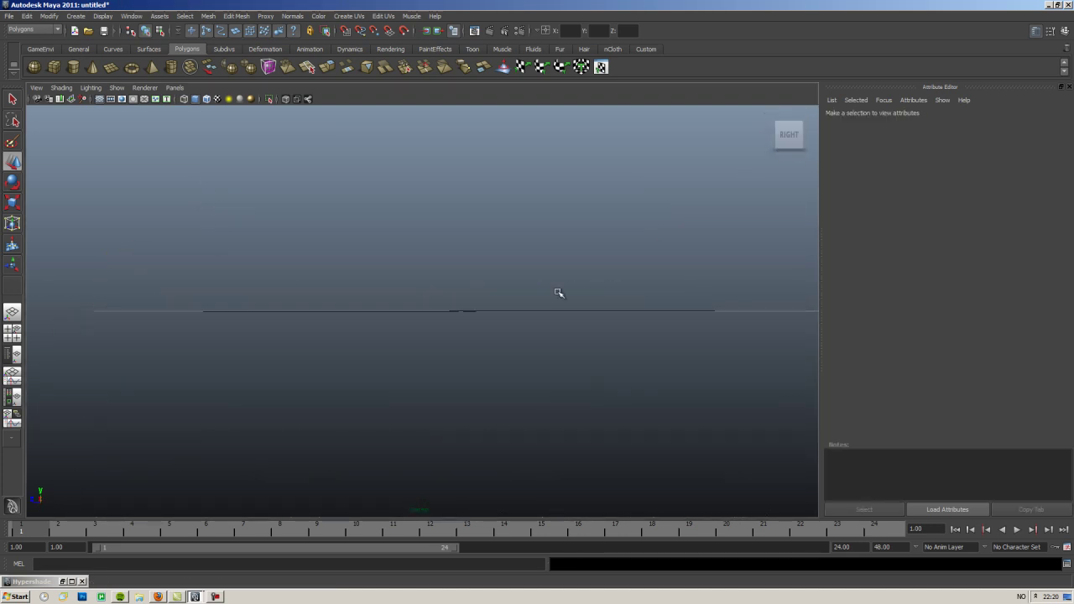
click(544, 308)
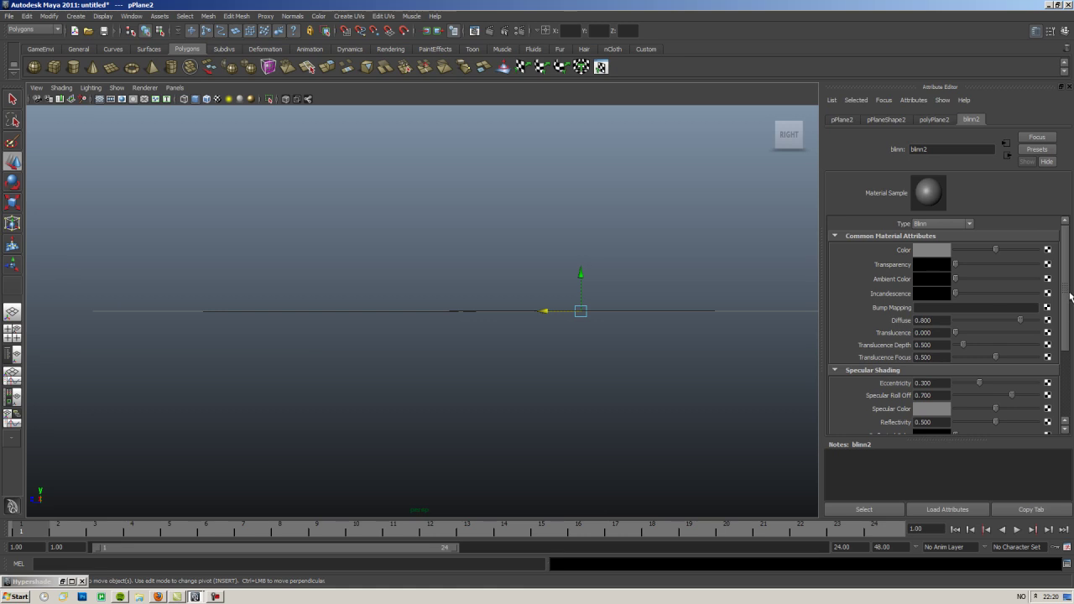
Step: Return to blinn2SG's file2 texture and lower Alpha Gain from 0.800 through 0.621 to 0.483
drag(1069, 292, 1071, 329)
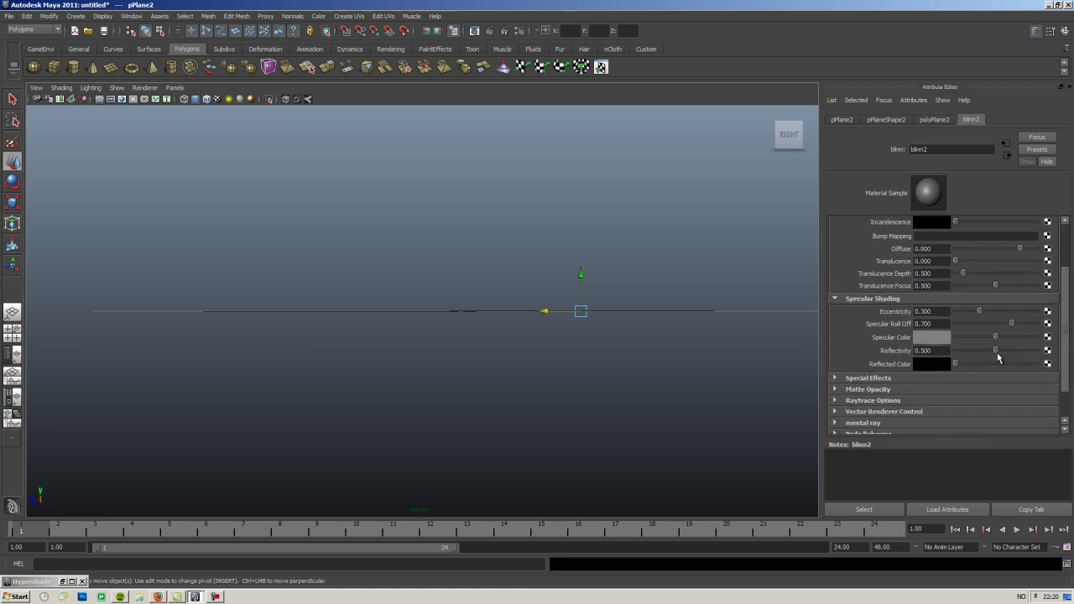
click(834, 299)
scroll(834, 301, up, 2)
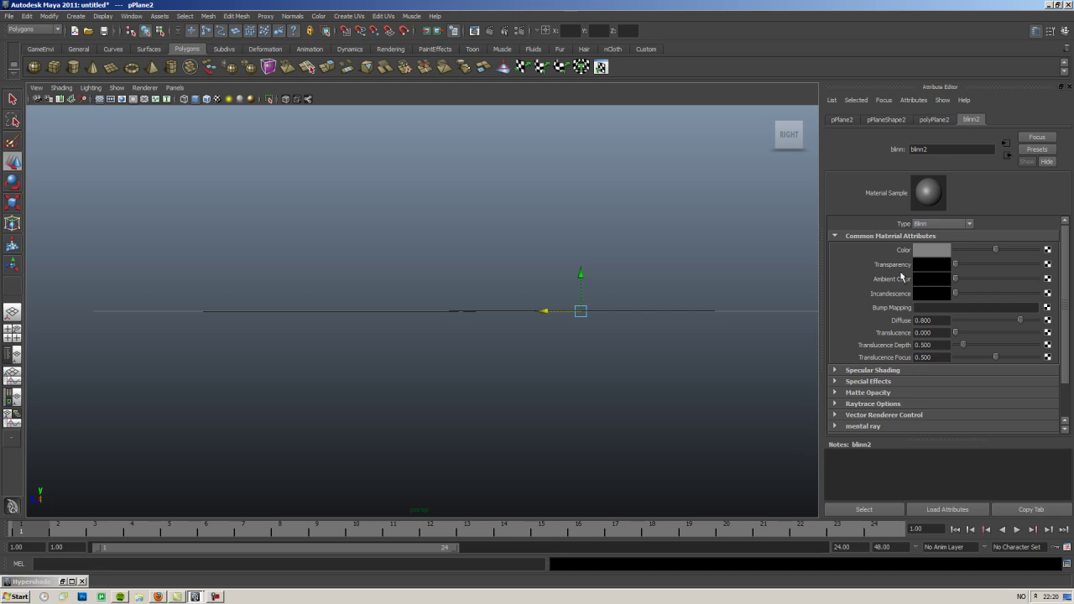
click(1008, 156)
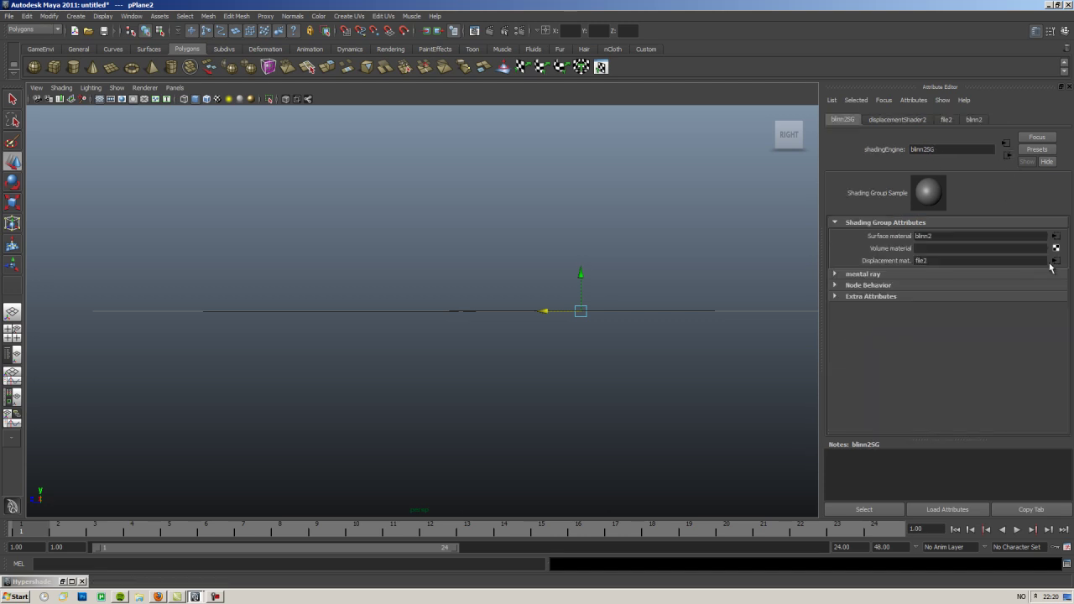
click(1056, 261)
scroll(1070, 331, down, 1)
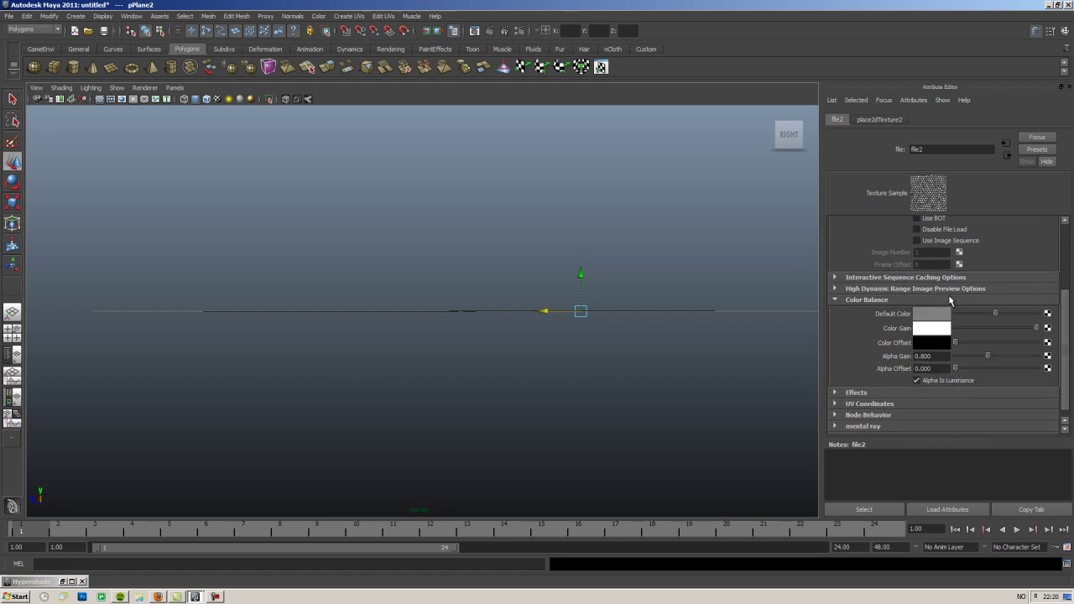
drag(989, 358, 982, 359)
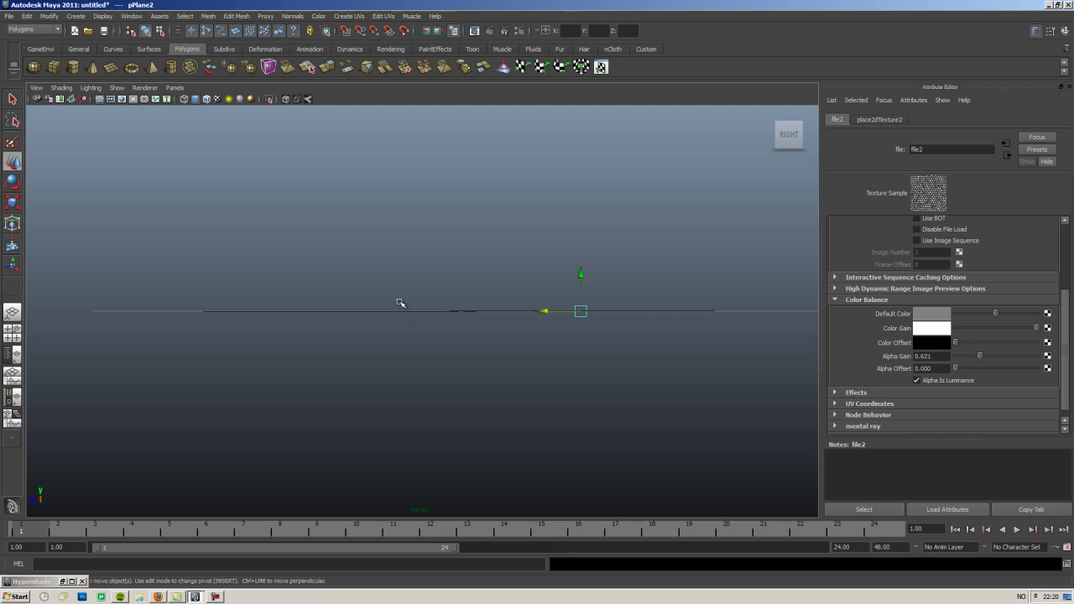
drag(978, 360, 974, 361)
Step: Render the current frame with file2's Alpha Gain at 0.483 to compare both planes
click(490, 32)
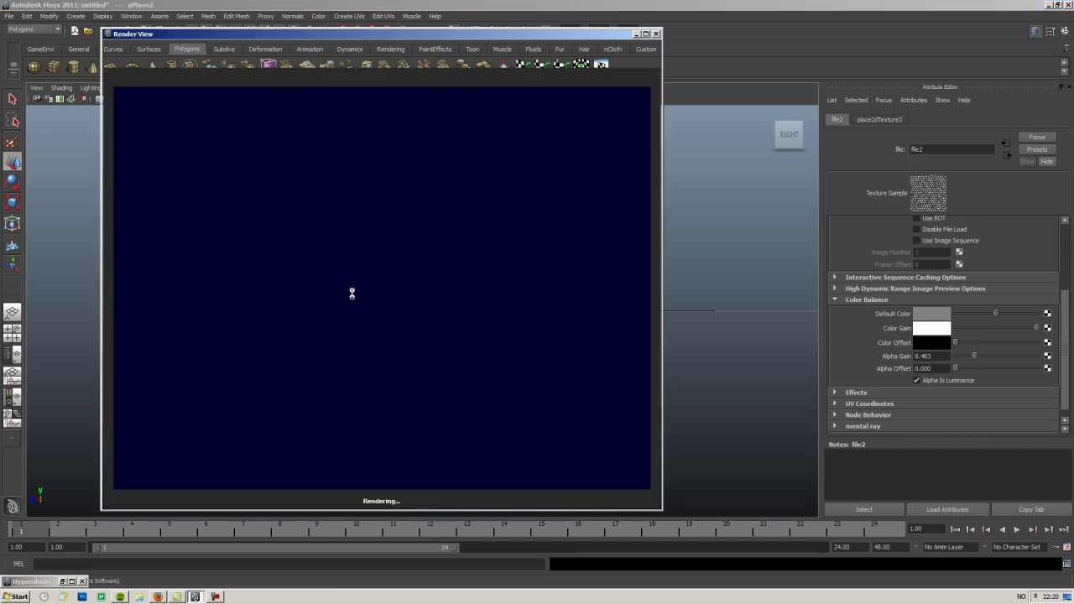